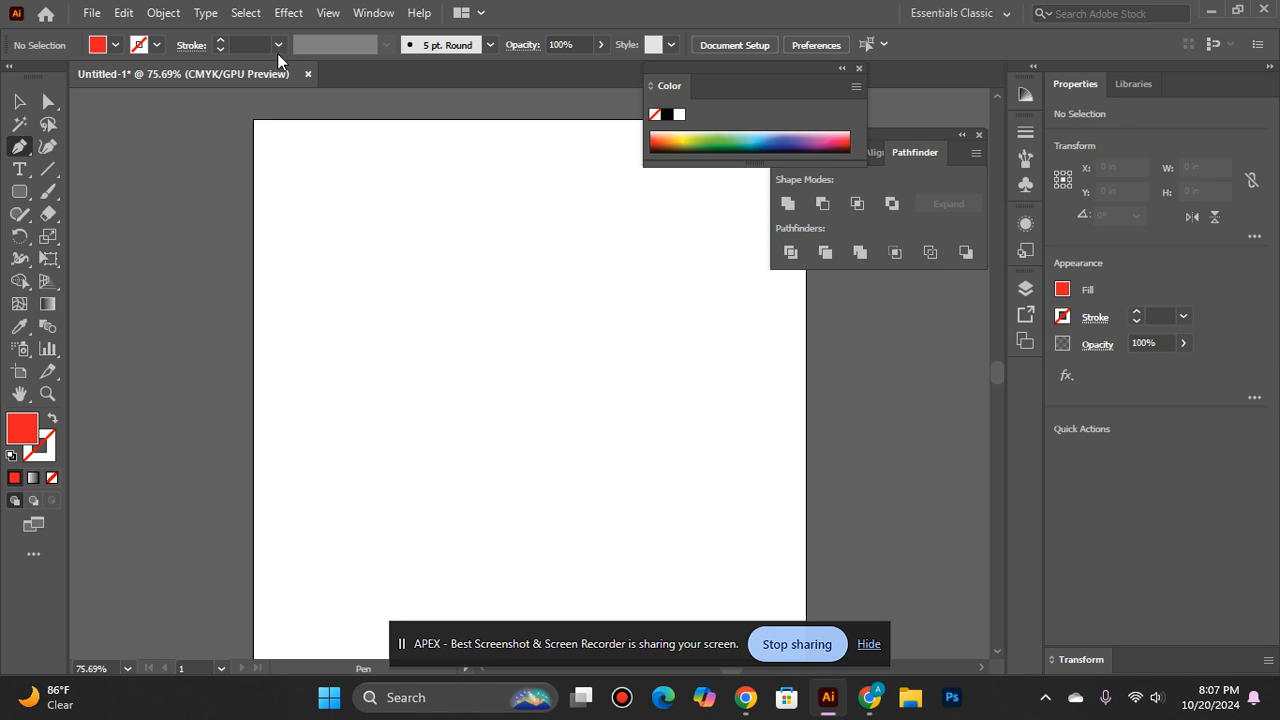
- Close the floating Color panel and start a Pen path with one anchor near the middle of the artboard
key(ctrl+space)
click(516, 437)
click(506, 431)
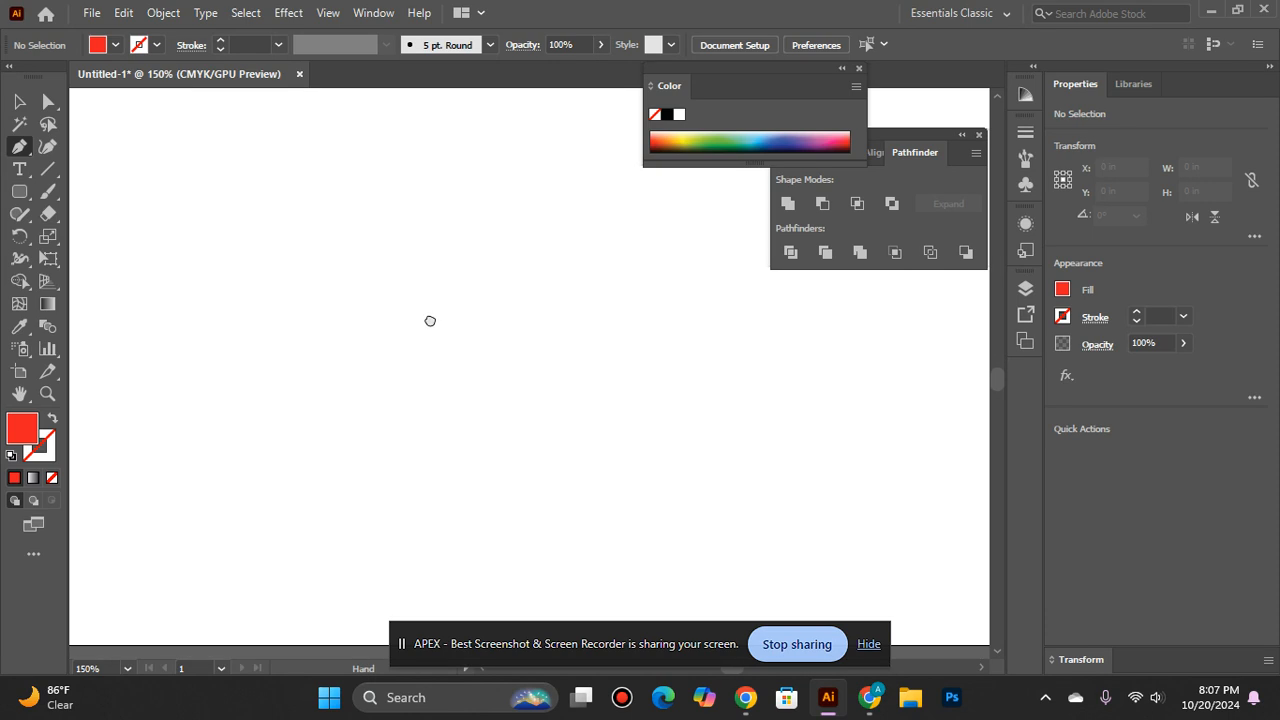
drag(500, 460, 575, 503)
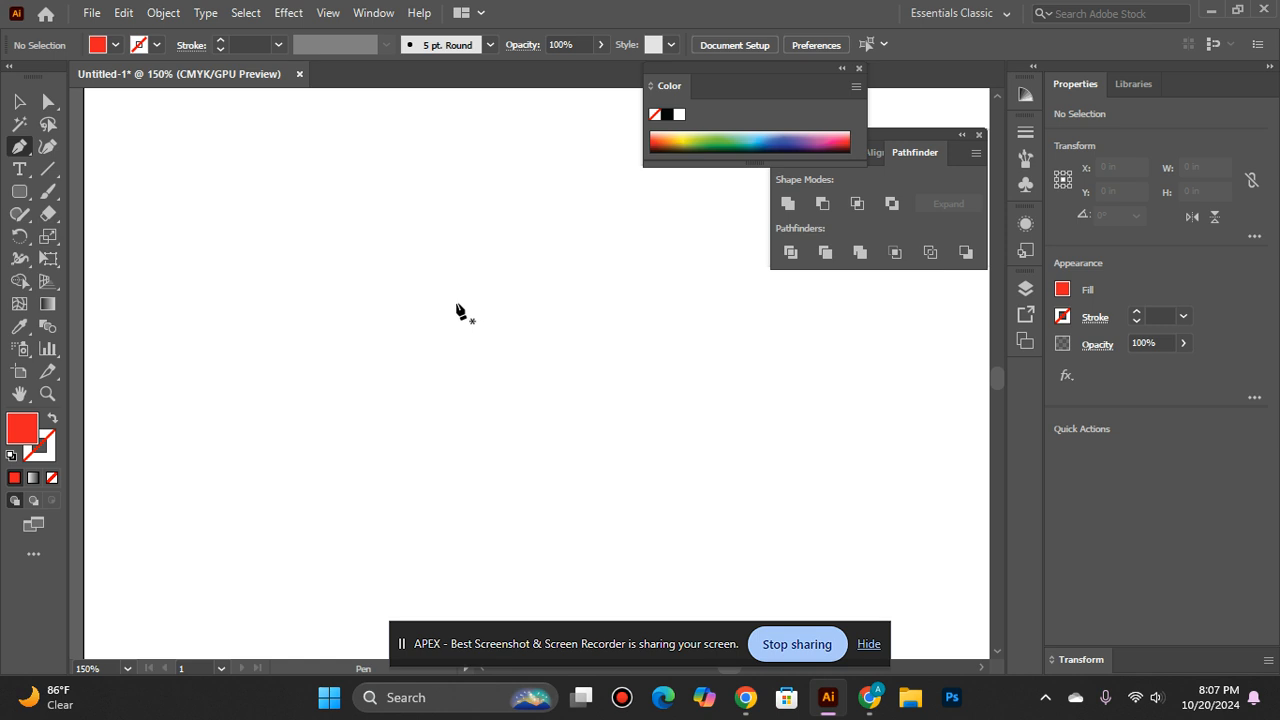
click(858, 68)
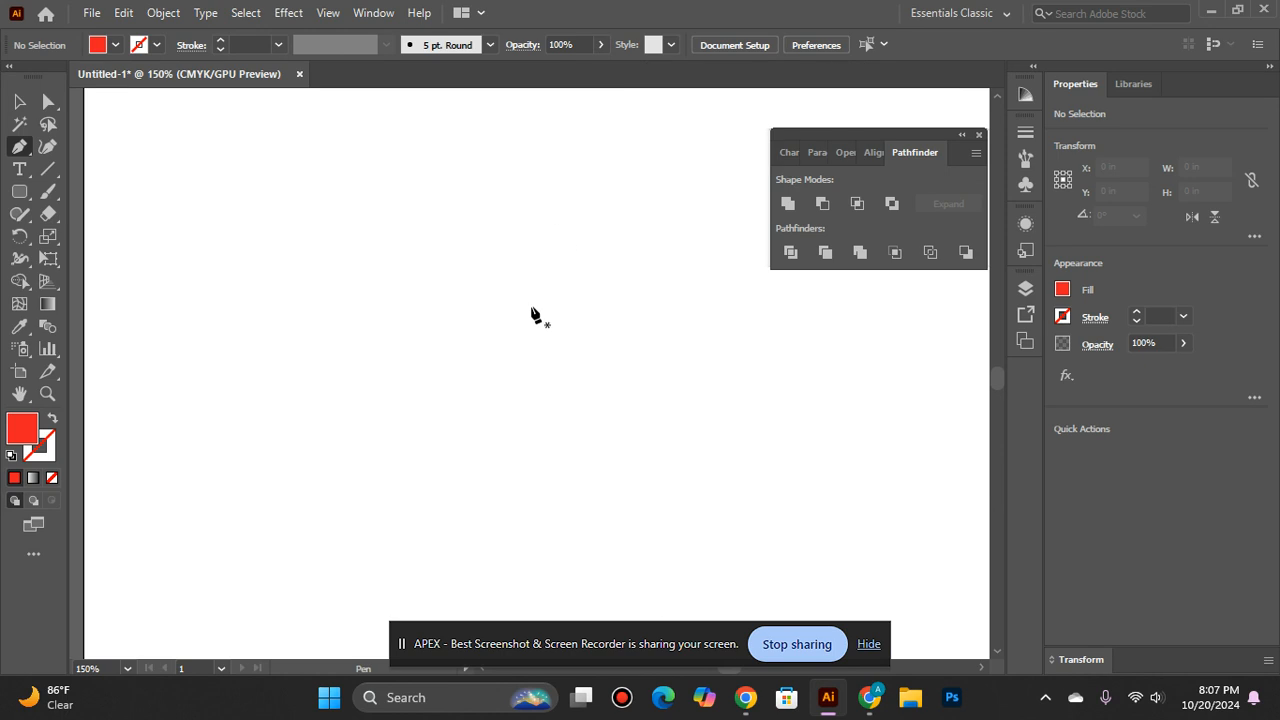
click(532, 306)
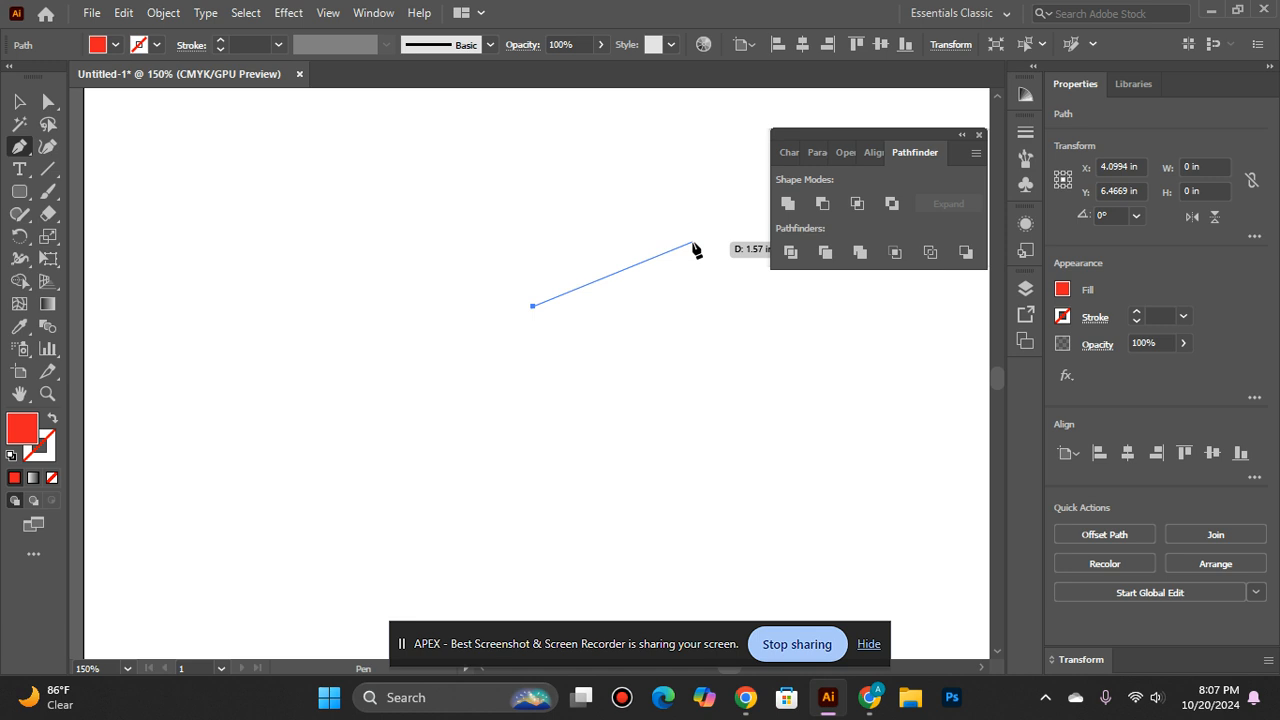
click(692, 242)
drag(692, 242, 764, 326)
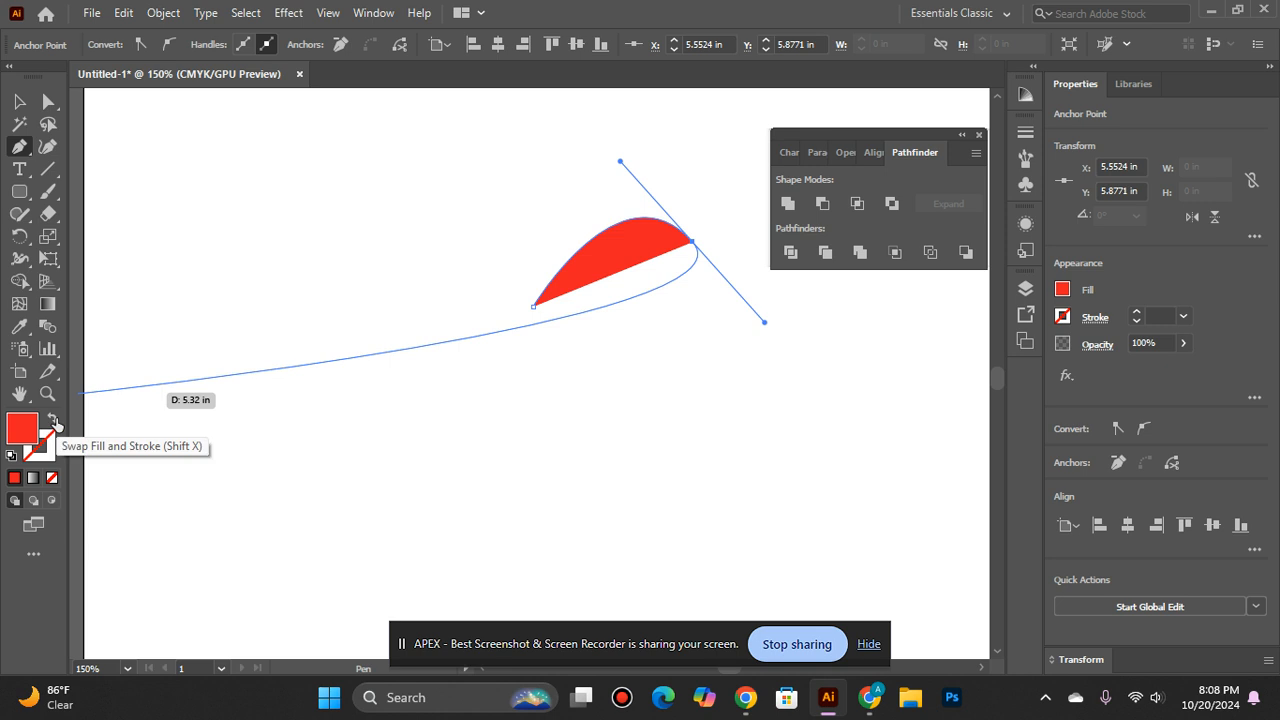
click(55, 423)
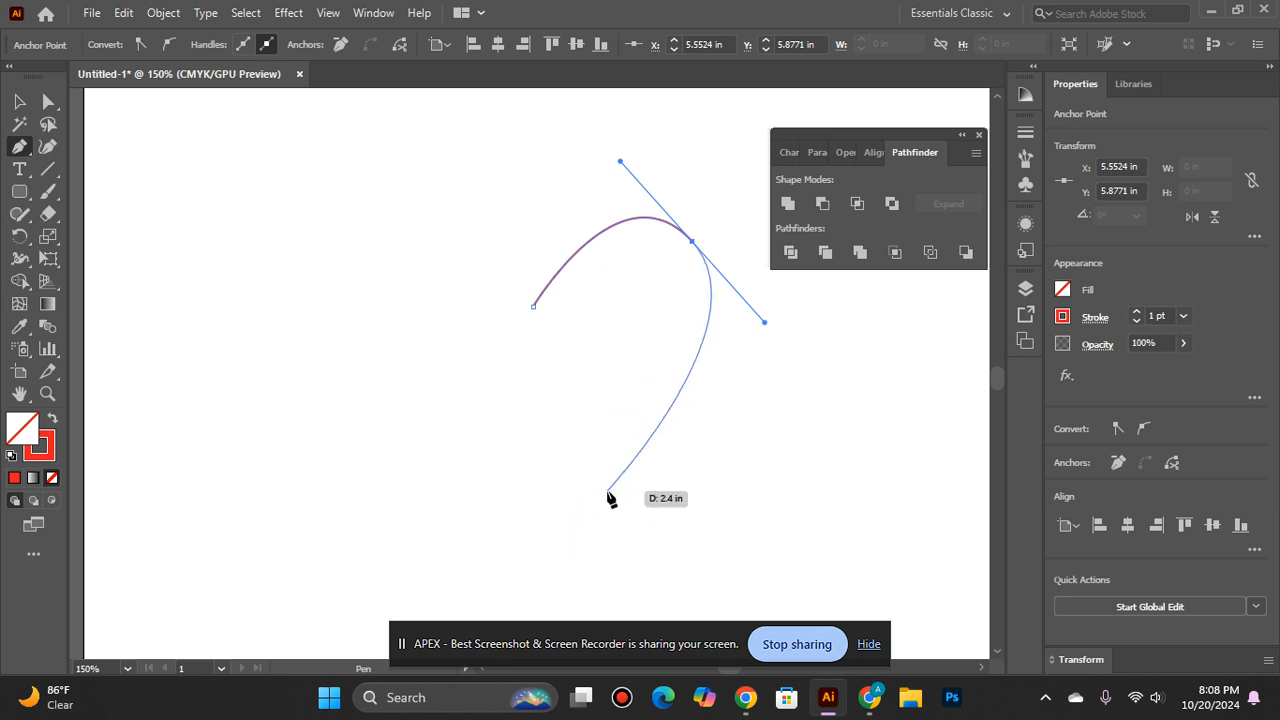
click(692, 237)
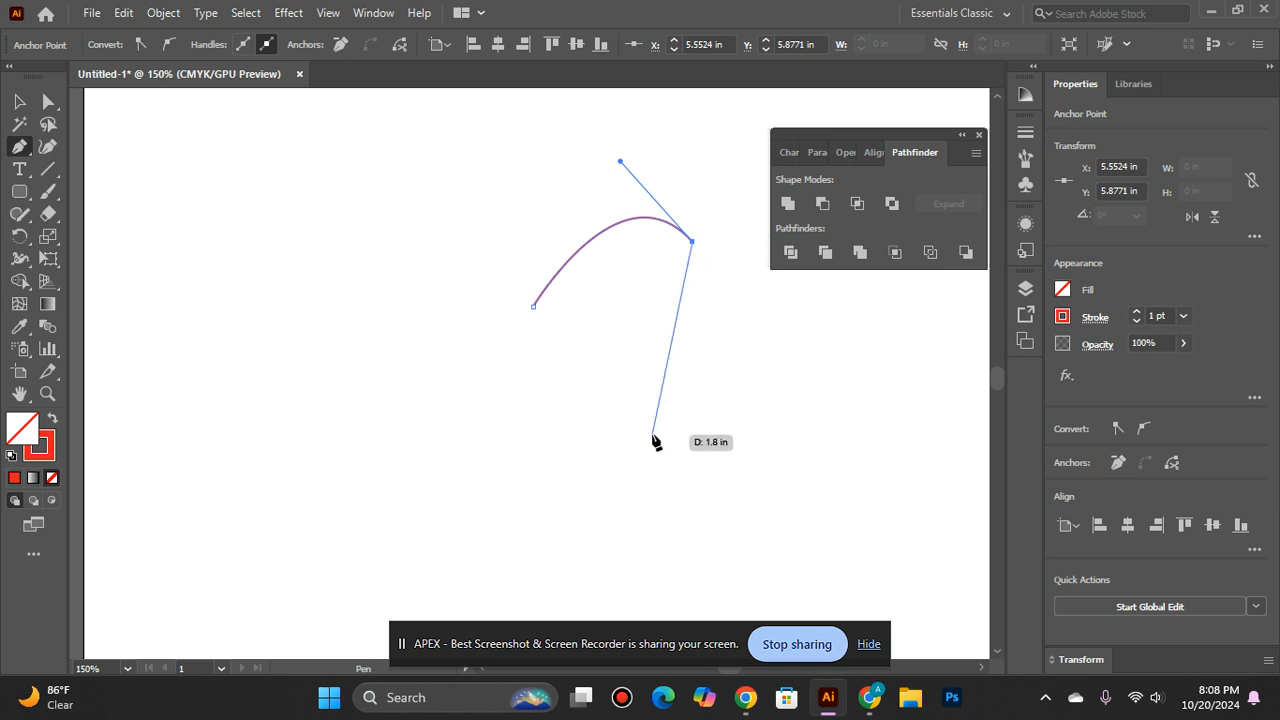
key(ctrl+z)
key(ctrl+z)
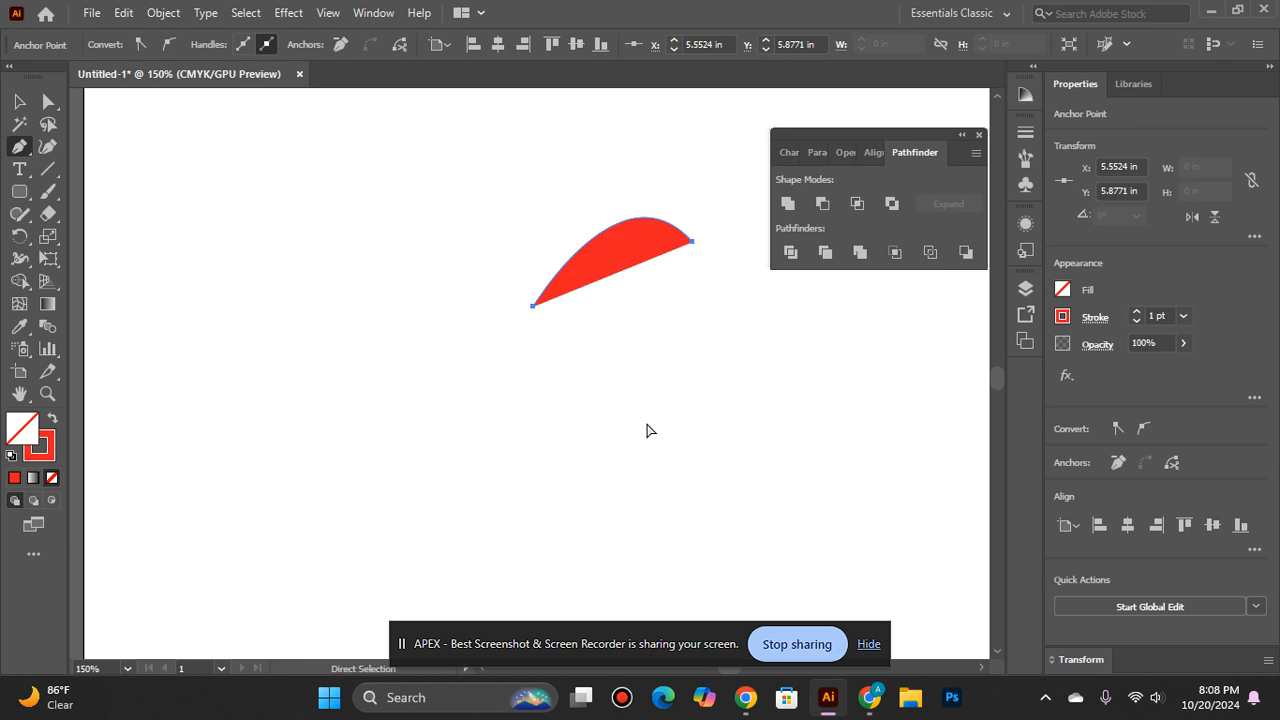
key(ctrl+z)
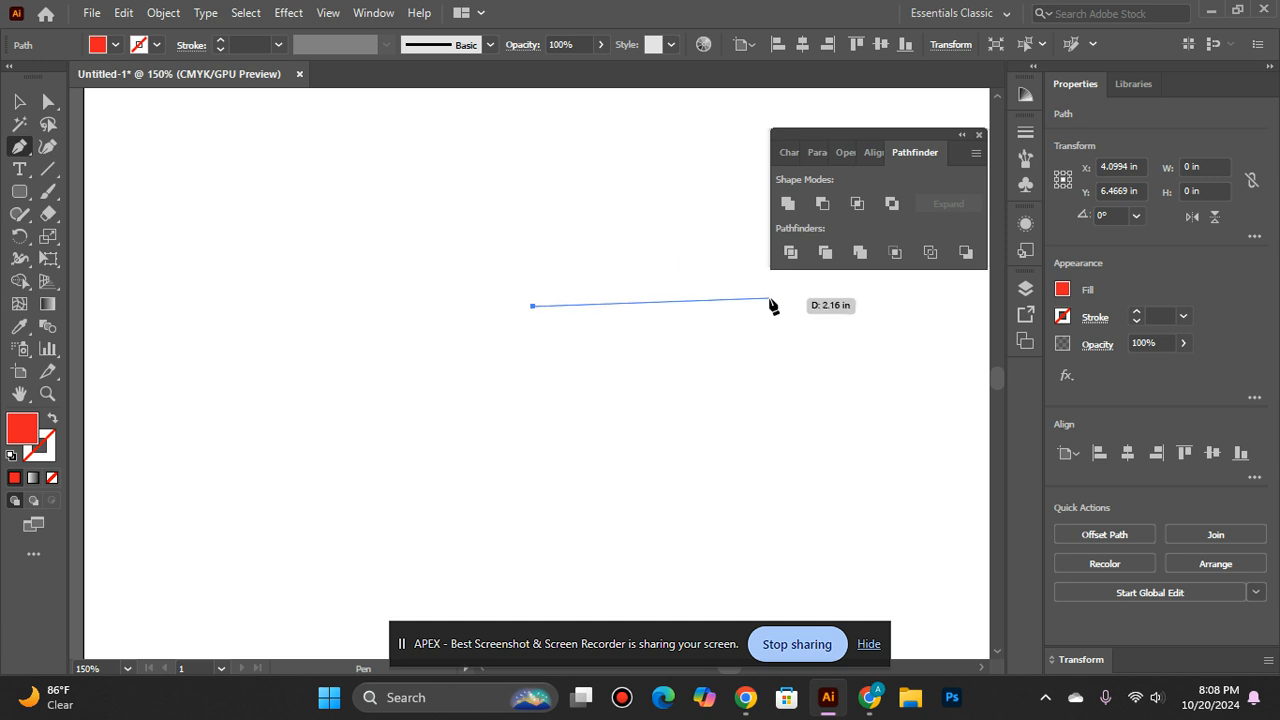
- Draw the heart's right half as a curve ending at the bottom tip, with a red 1 pt stroke and no fill
drag(760, 309, 846, 448)
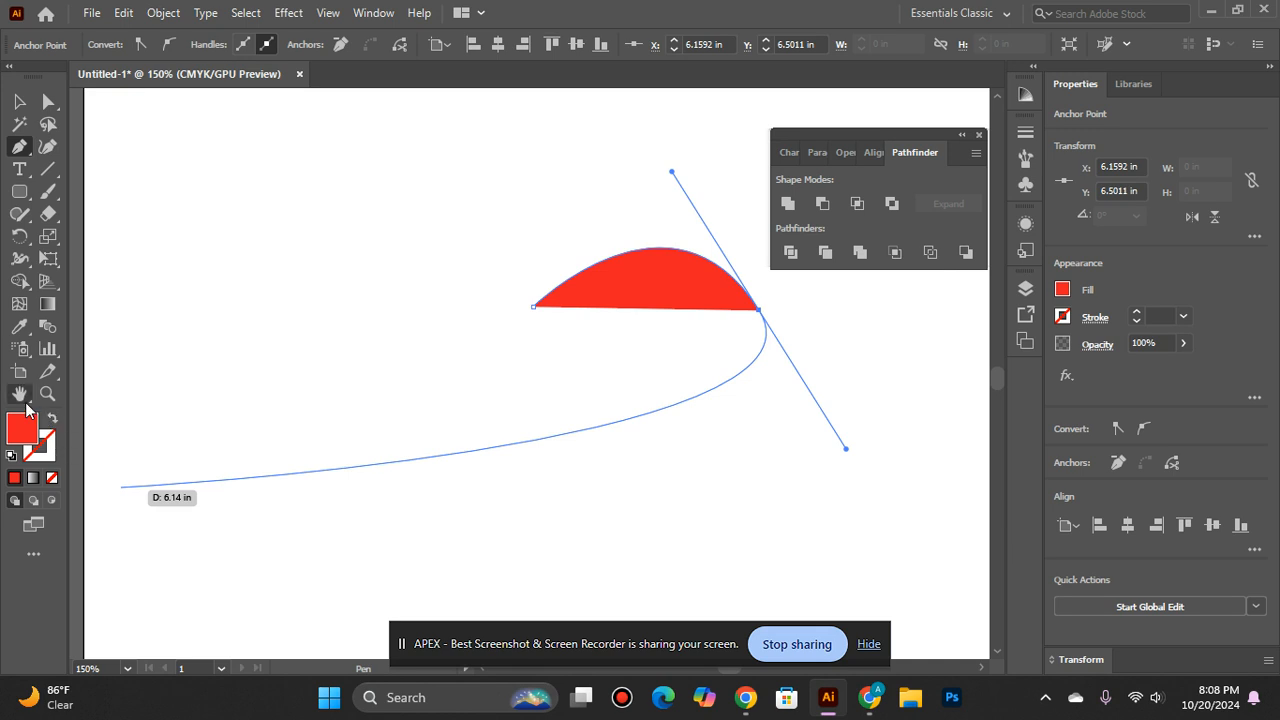
click(49, 419)
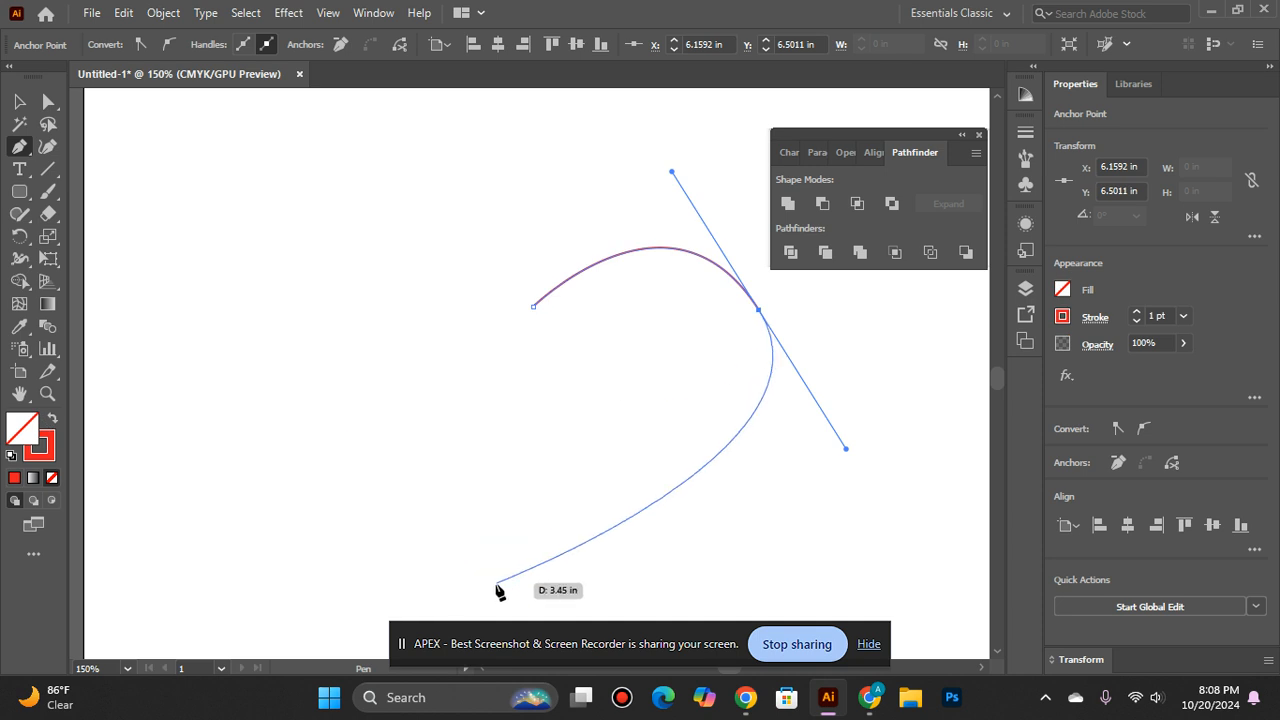
click(515, 591)
mouse_move(515, 591)
mouse_down()
mouse_move(380, 408)
mouse_move(477, 517)
mouse_move(520, 588)
mouse_move(510, 591)
mouse_up()
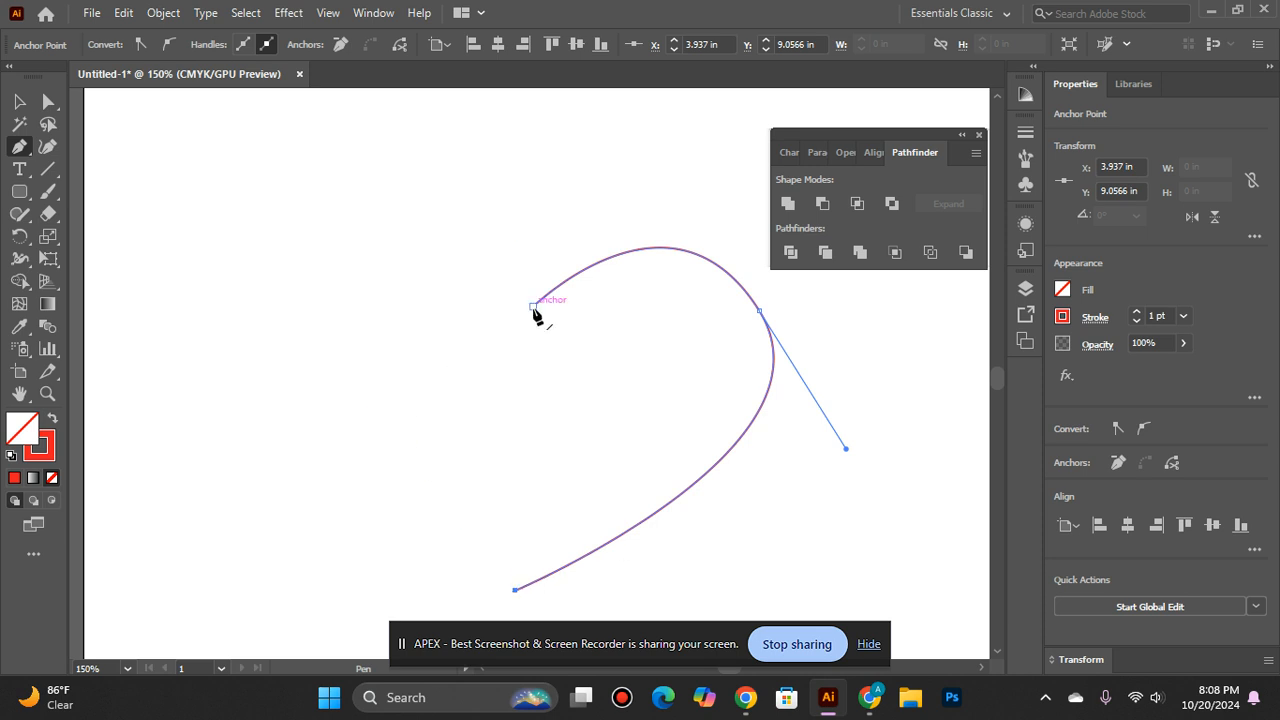
- Draw the heart's left half from the top notch and close the path at the bottom tip, about 4.3 by 3.14 in overall
mouse_move(534, 308)
mouse_down()
mouse_move(423, 246)
mouse_move(330, 252)
mouse_move(302, 278)
mouse_move(297, 307)
mouse_move(320, 306)
mouse_move(332, 338)
mouse_move(291, 355)
mouse_move(302, 440)
mouse_move(258, 408)
mouse_move(226, 414)
mouse_move(237, 437)
mouse_move(273, 448)
mouse_move(226, 430)
mouse_move(231, 440)
mouse_move(226, 418)
mouse_move(235, 427)
mouse_up()
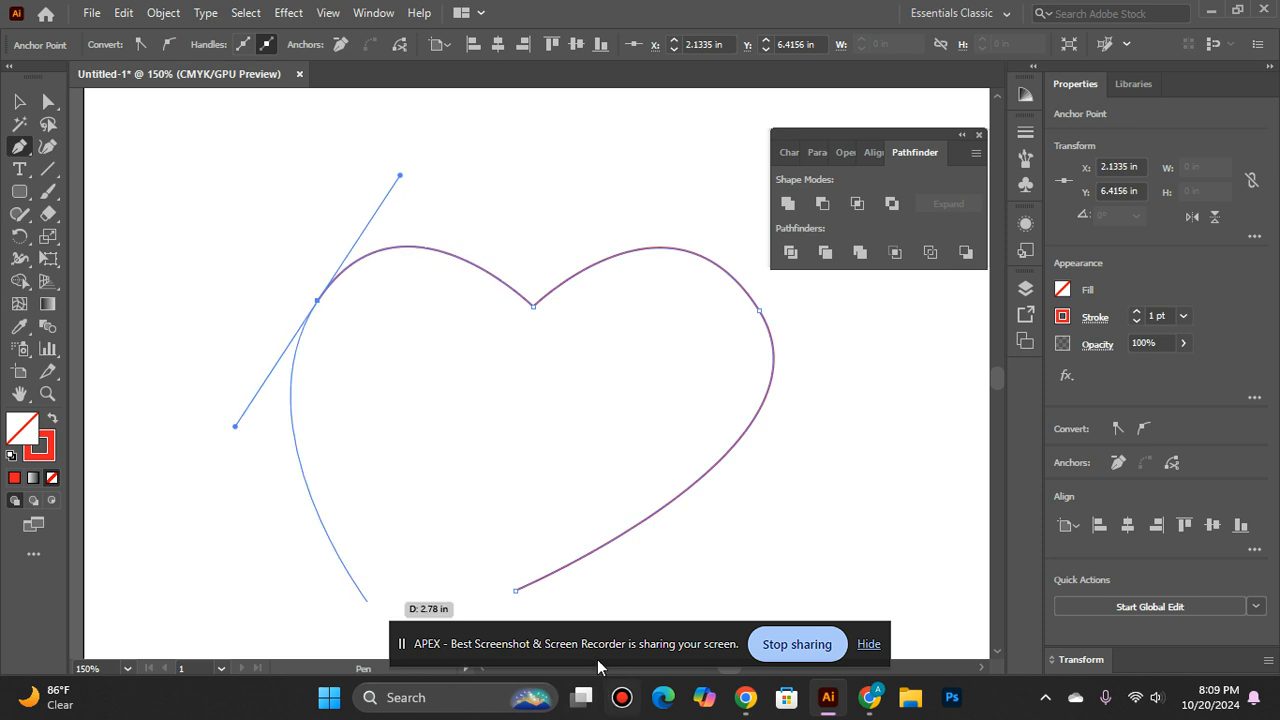
scroll(565, 518, down, 1)
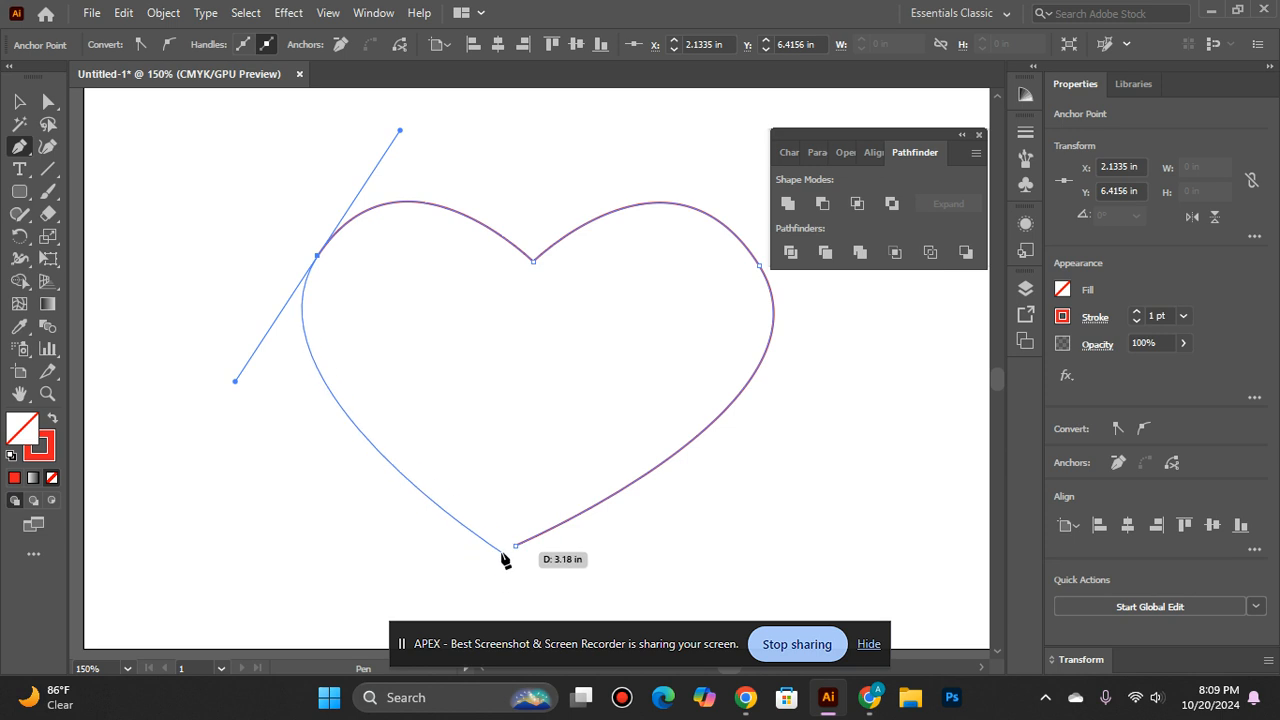
click(516, 546)
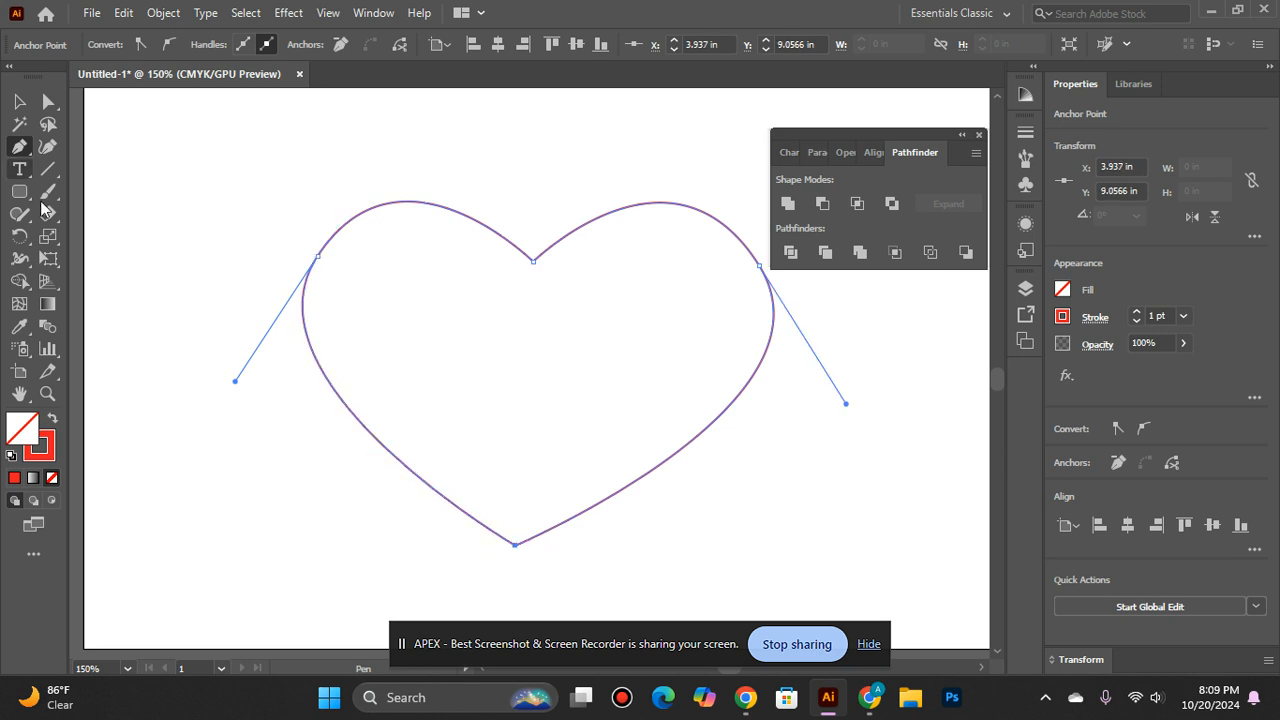
click(19, 101)
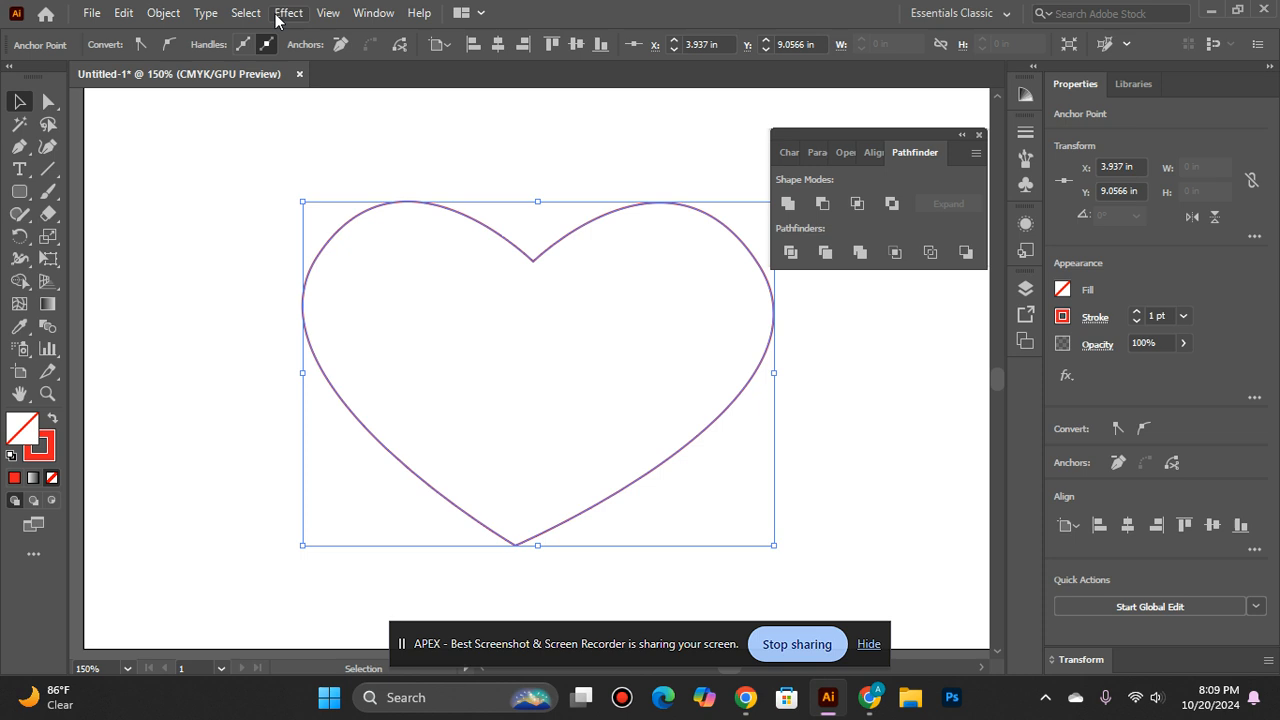
click(246, 240)
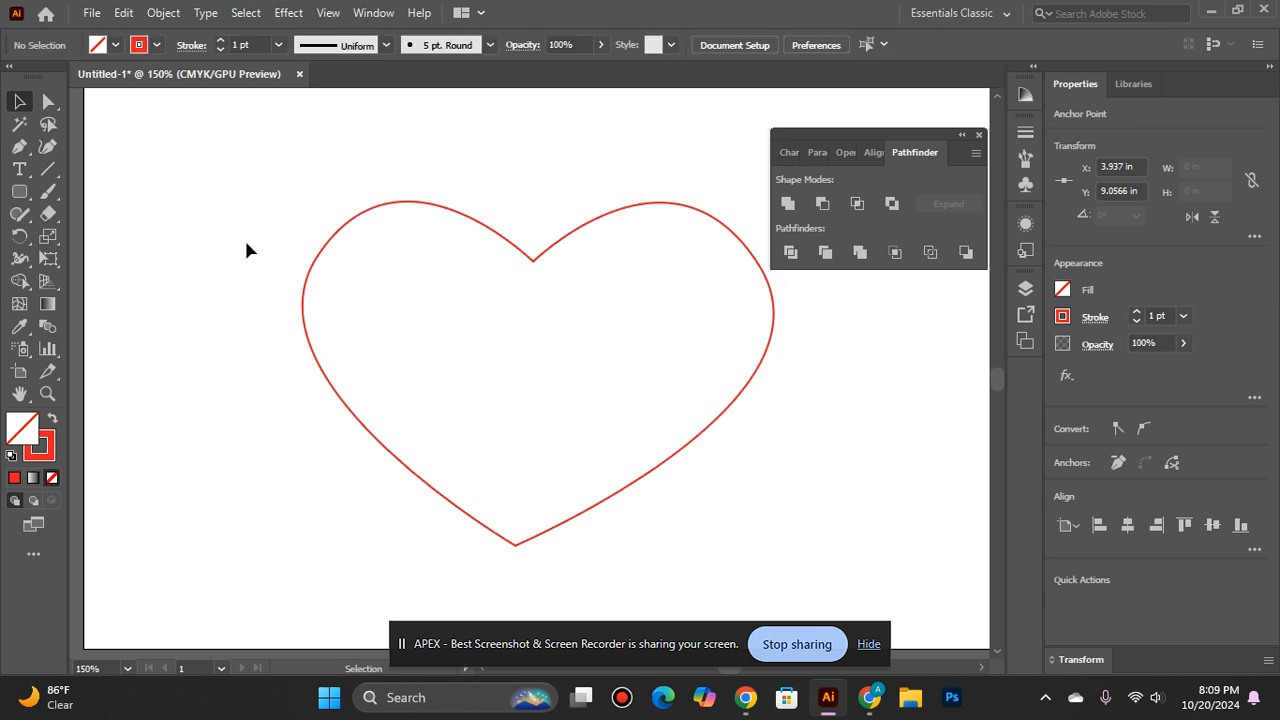
- Increase the heart outline's stroke weight to 11 pt
click(371, 209)
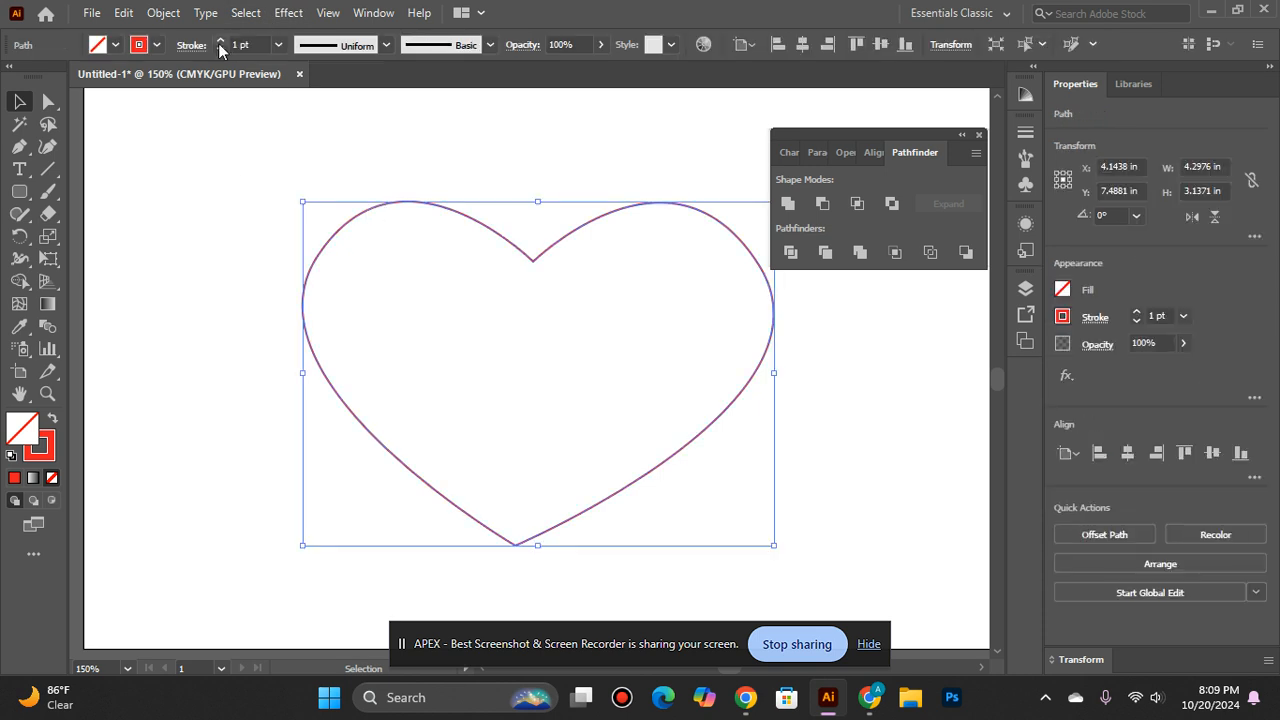
click(220, 40)
click(220, 40)
click(220, 40)
click(220, 40)
click(220, 40)
click(220, 40)
click(220, 40)
click(220, 40)
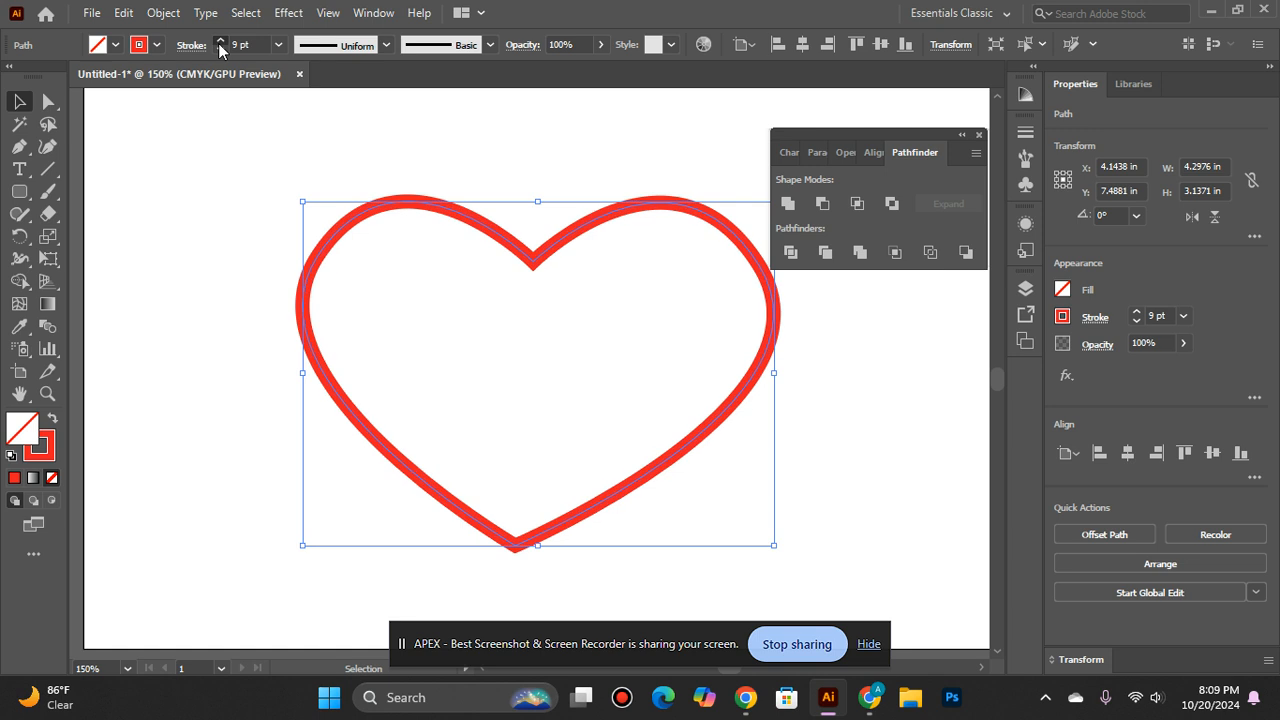
click(219, 41)
click(219, 41)
click(202, 259)
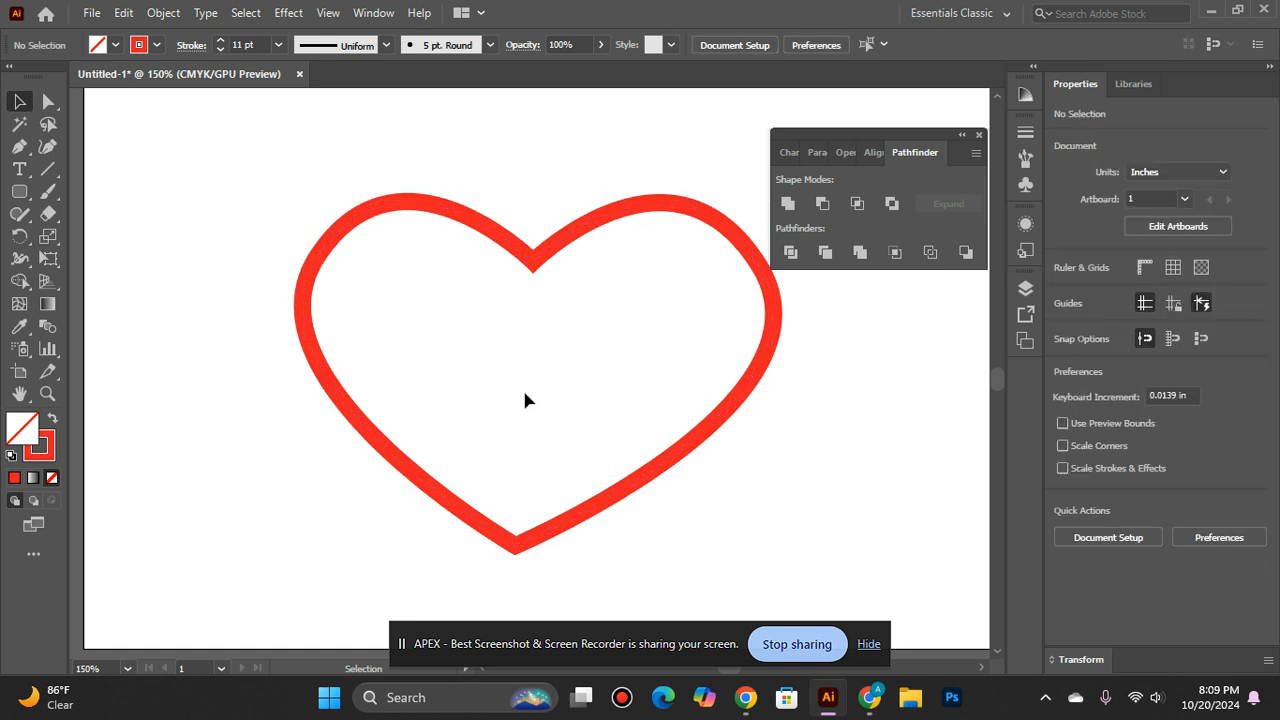
key(ctrl+0)
scroll(526, 400, down, 2)
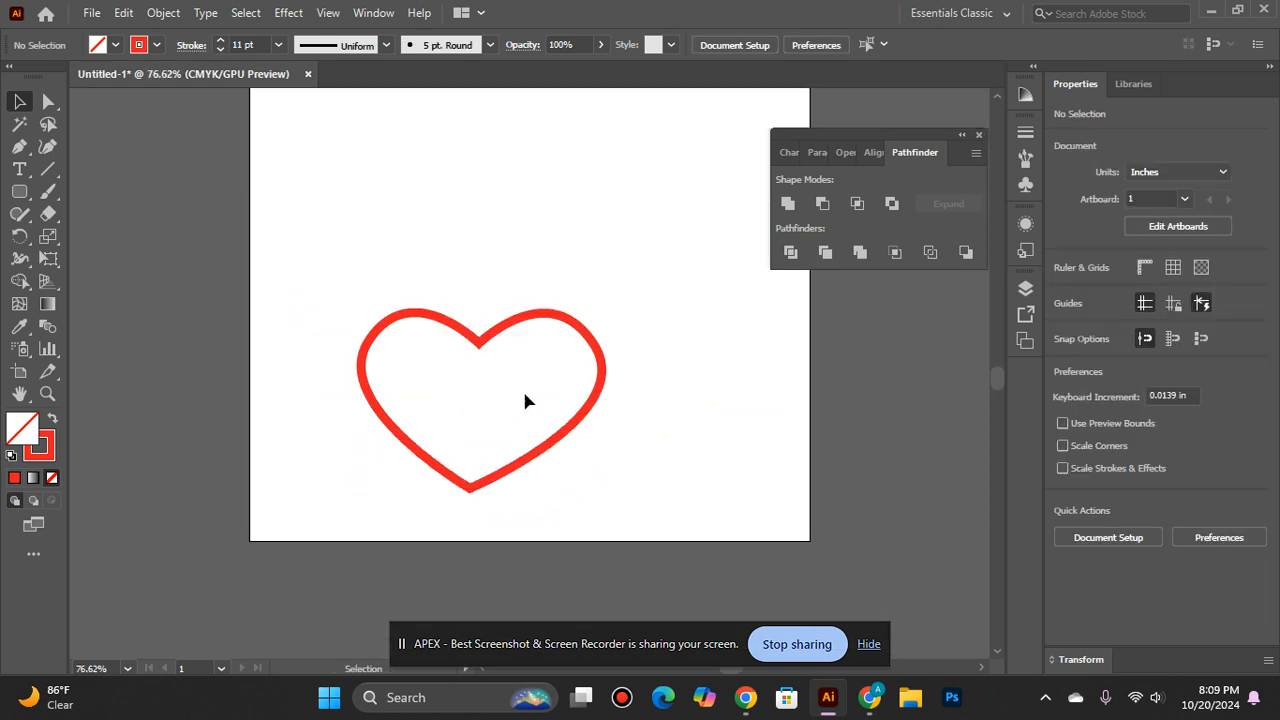
- Undo the stroke-weight increases on the heart outline down to 3 pt
click(474, 339)
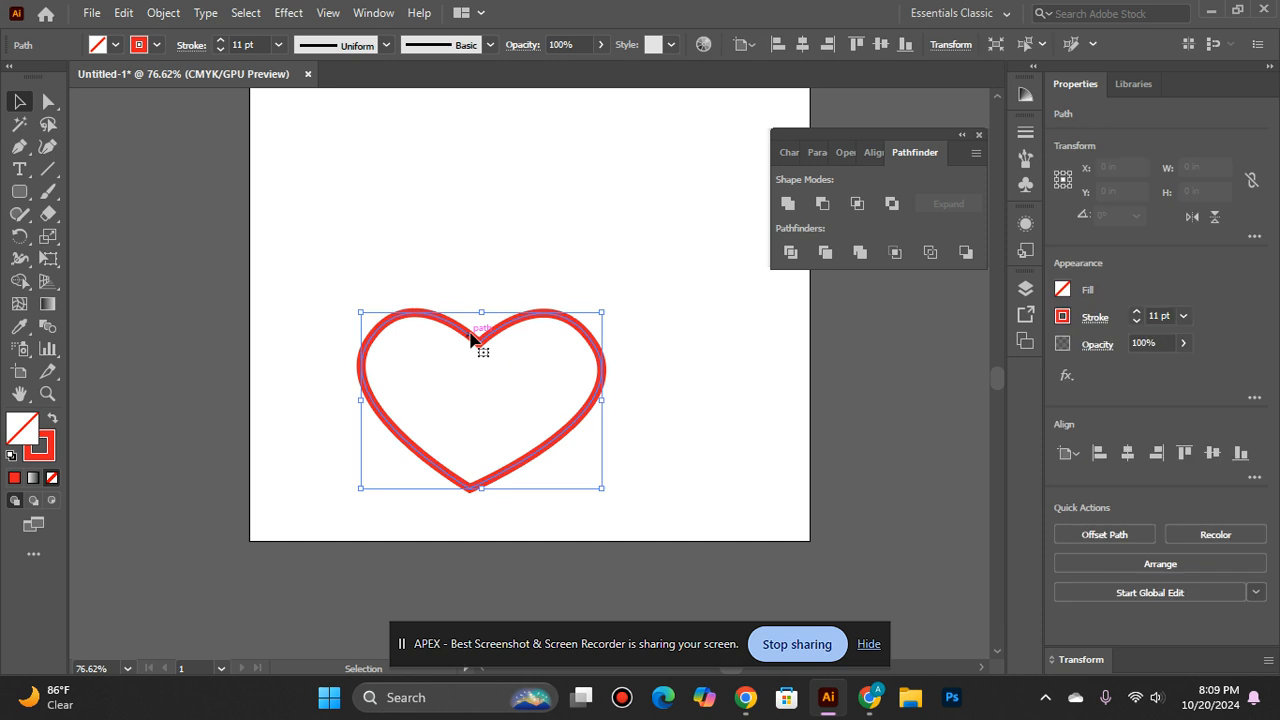
key(ctrl+z)
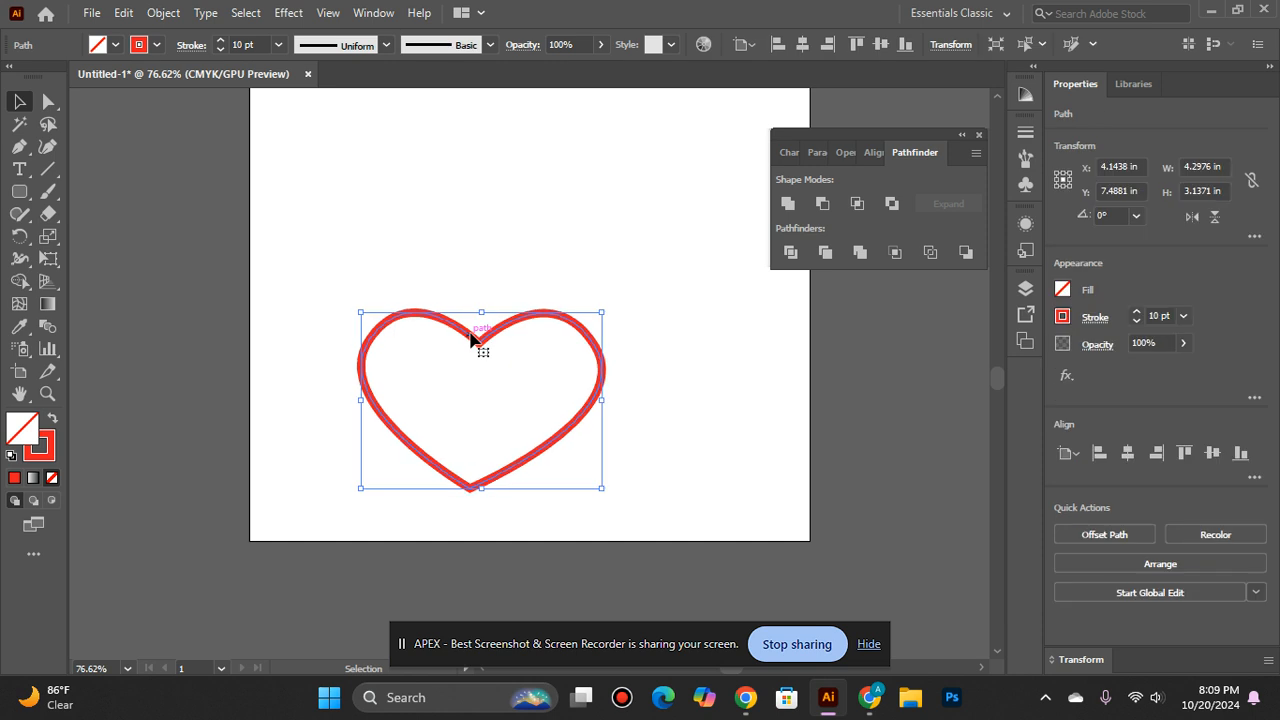
key(ctrl+z)
key(z)
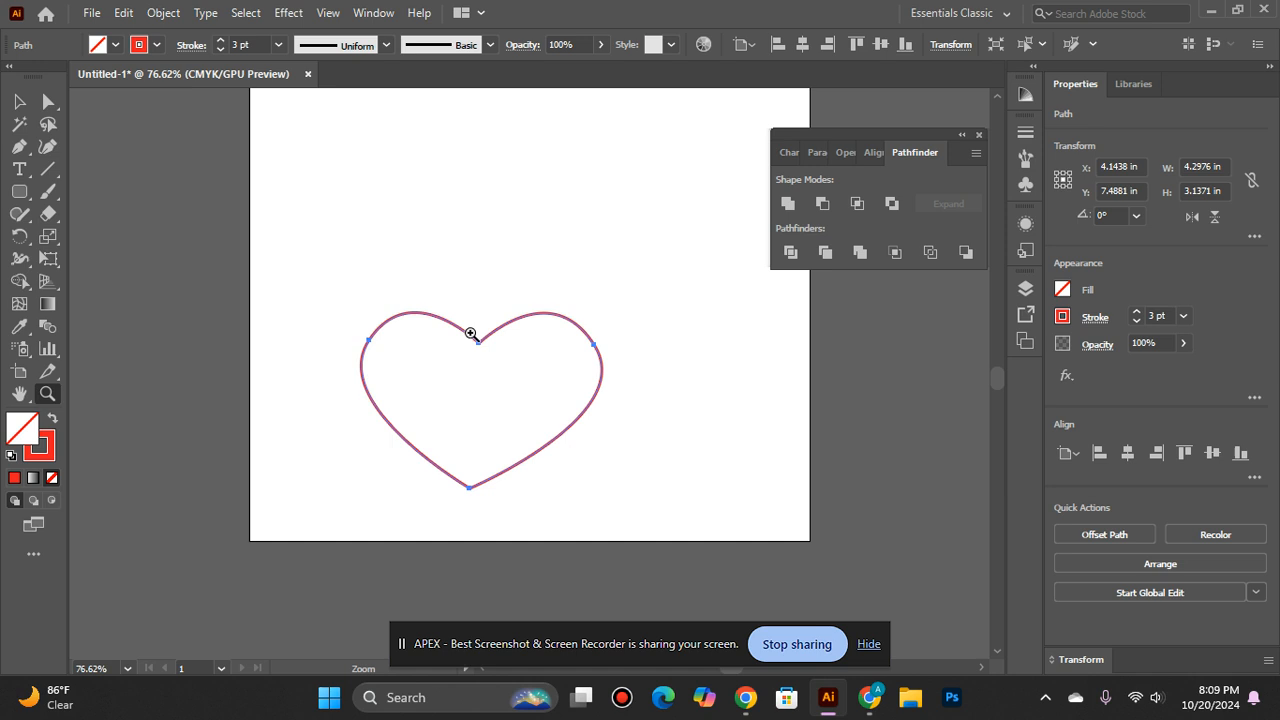
key(v)
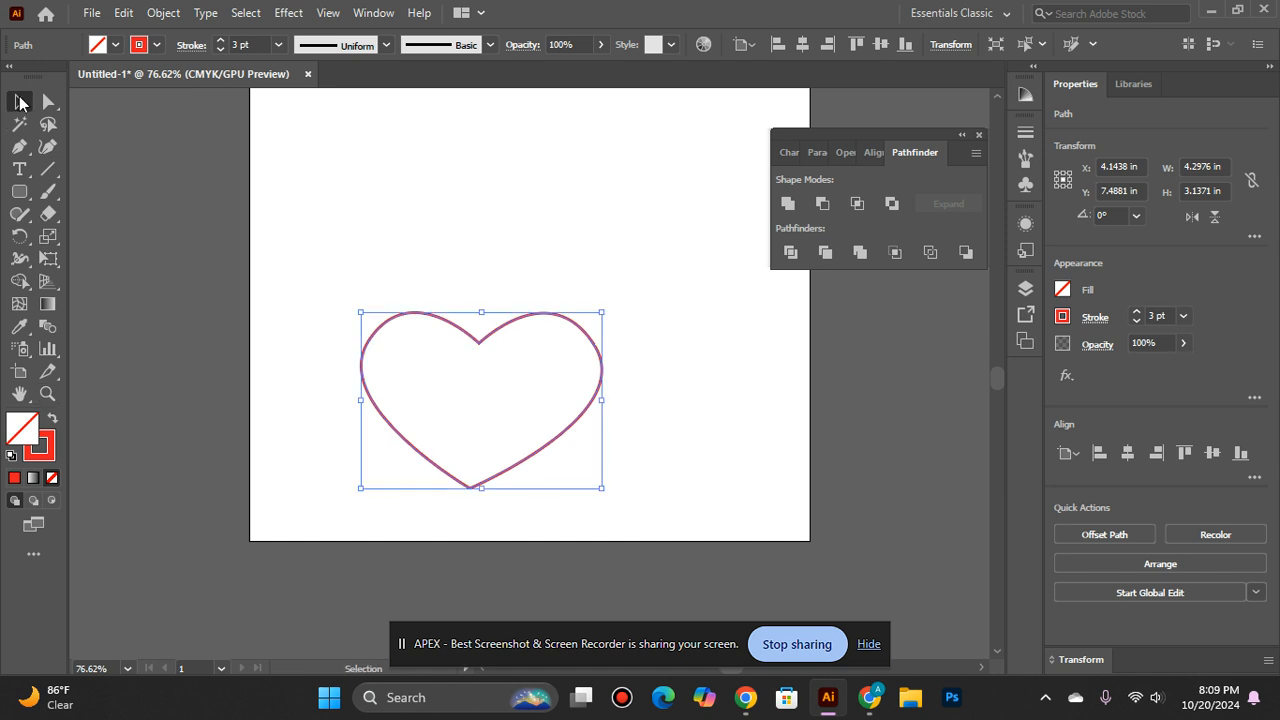
- Swap the heart's fill and stroke for a solid red shape without outline, and move it to the upper part of the artboard
click(52, 418)
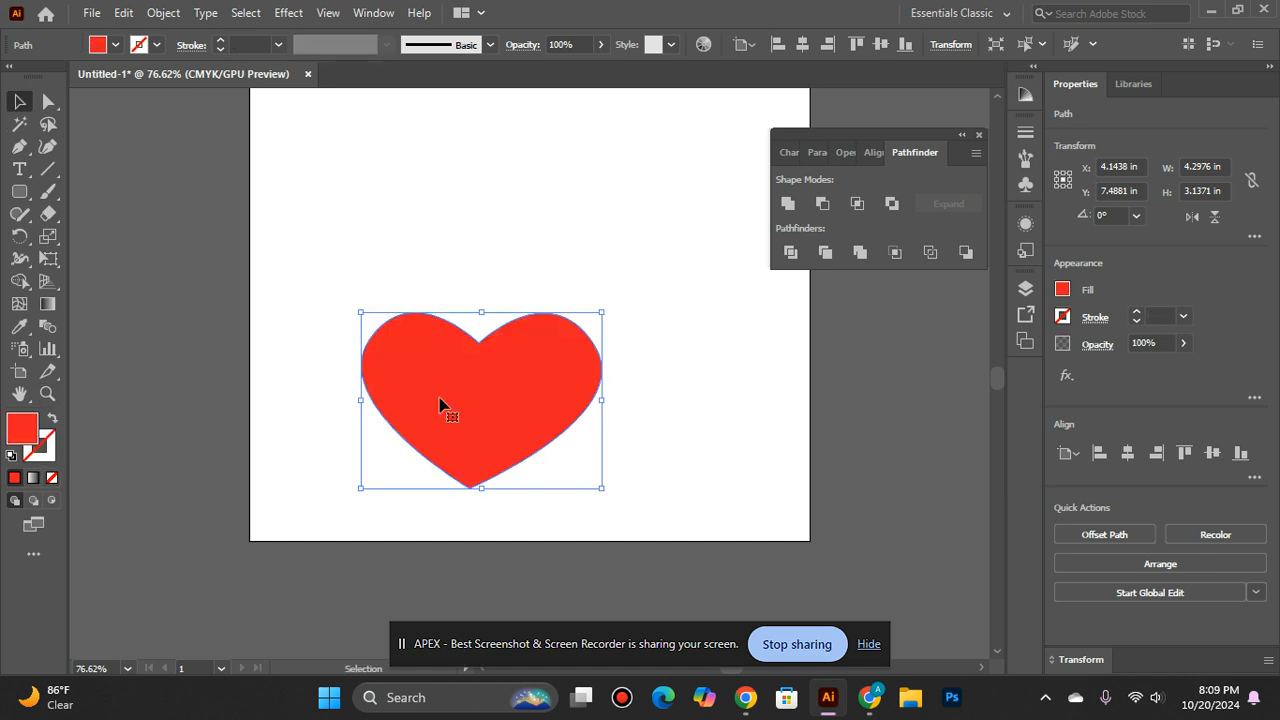
click(325, 417)
drag(435, 434, 472, 267)
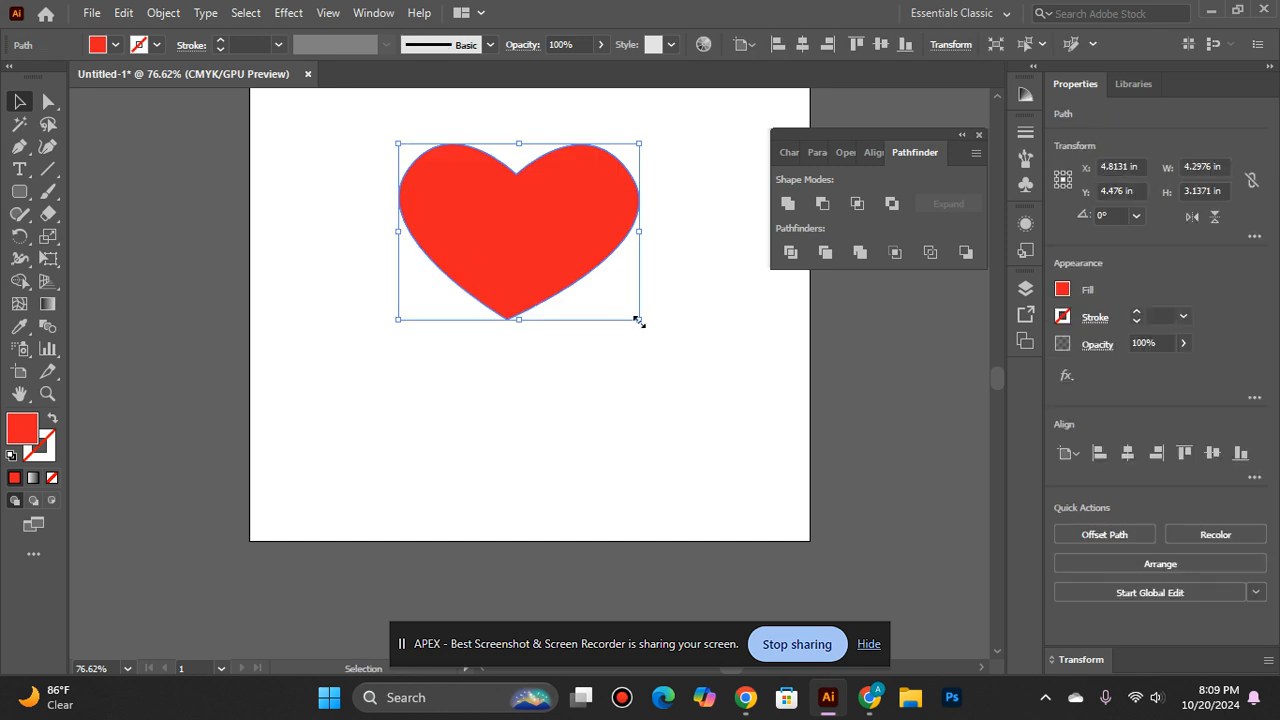
- Enlarge the heart to about 4.66 in wide and stretch it downward to about 3.87 in high
drag(638, 320, 650, 330)
click(613, 400)
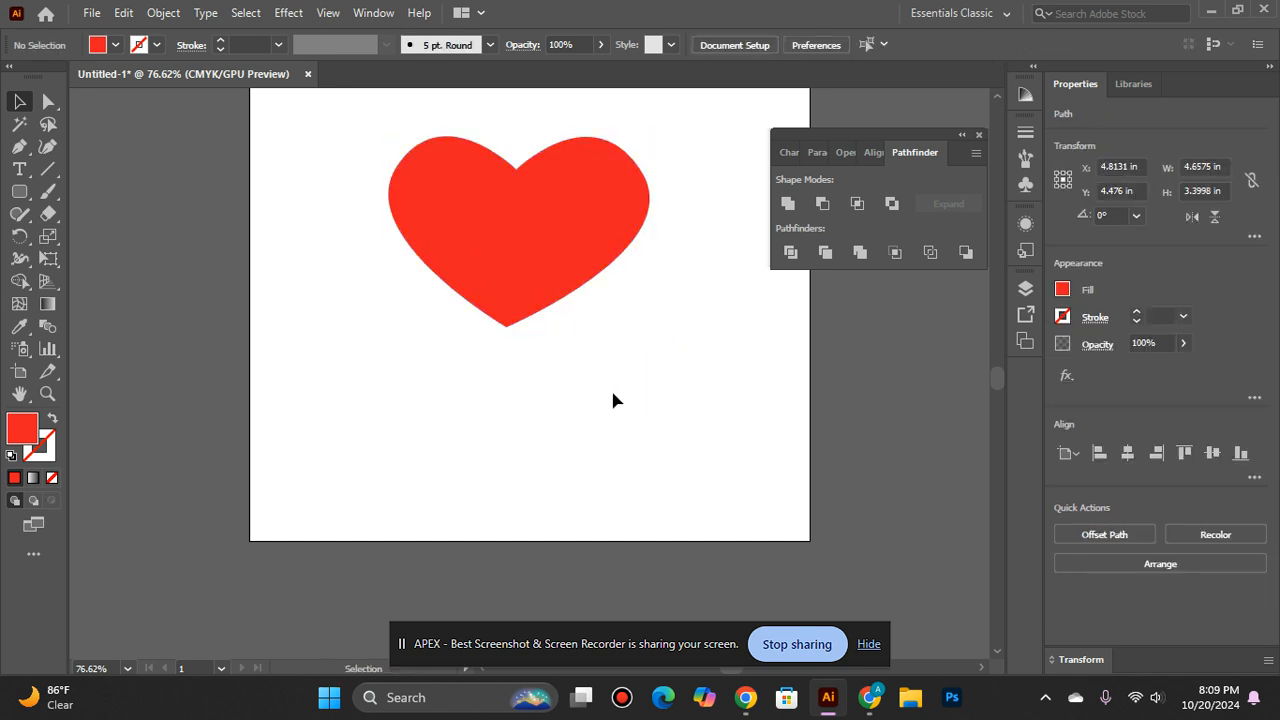
click(545, 371)
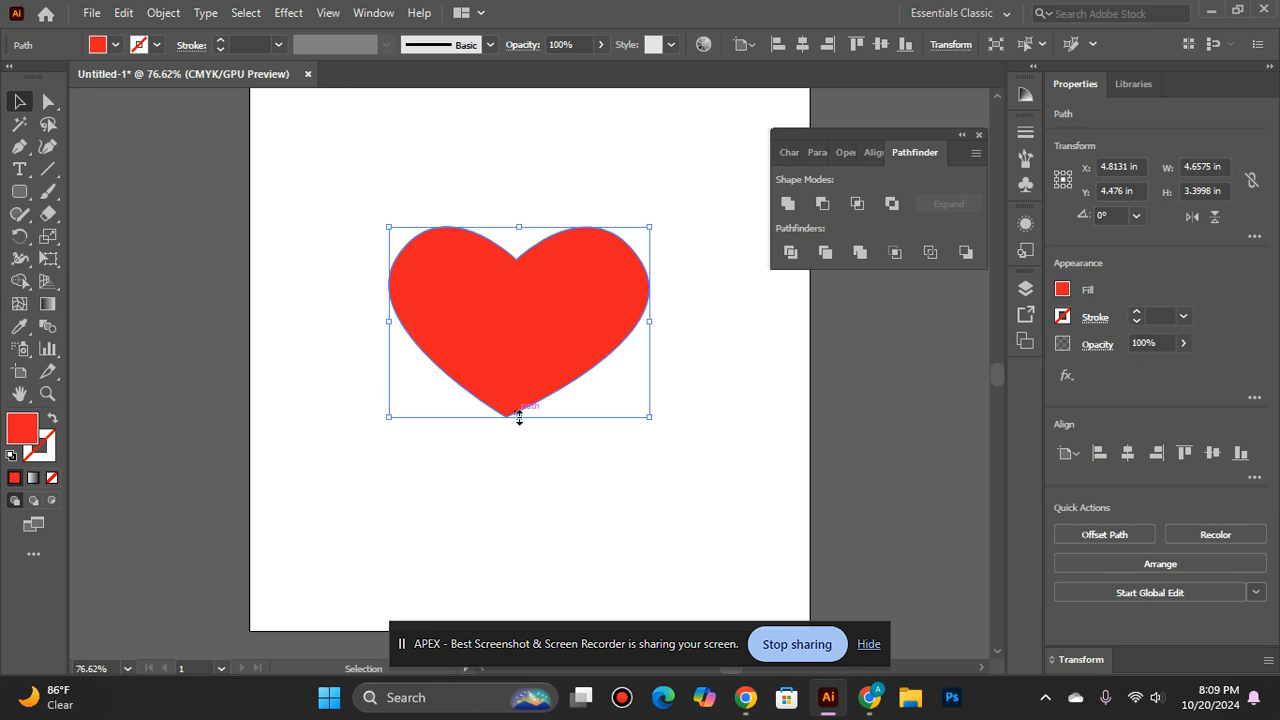
drag(519, 418, 527, 446)
click(535, 521)
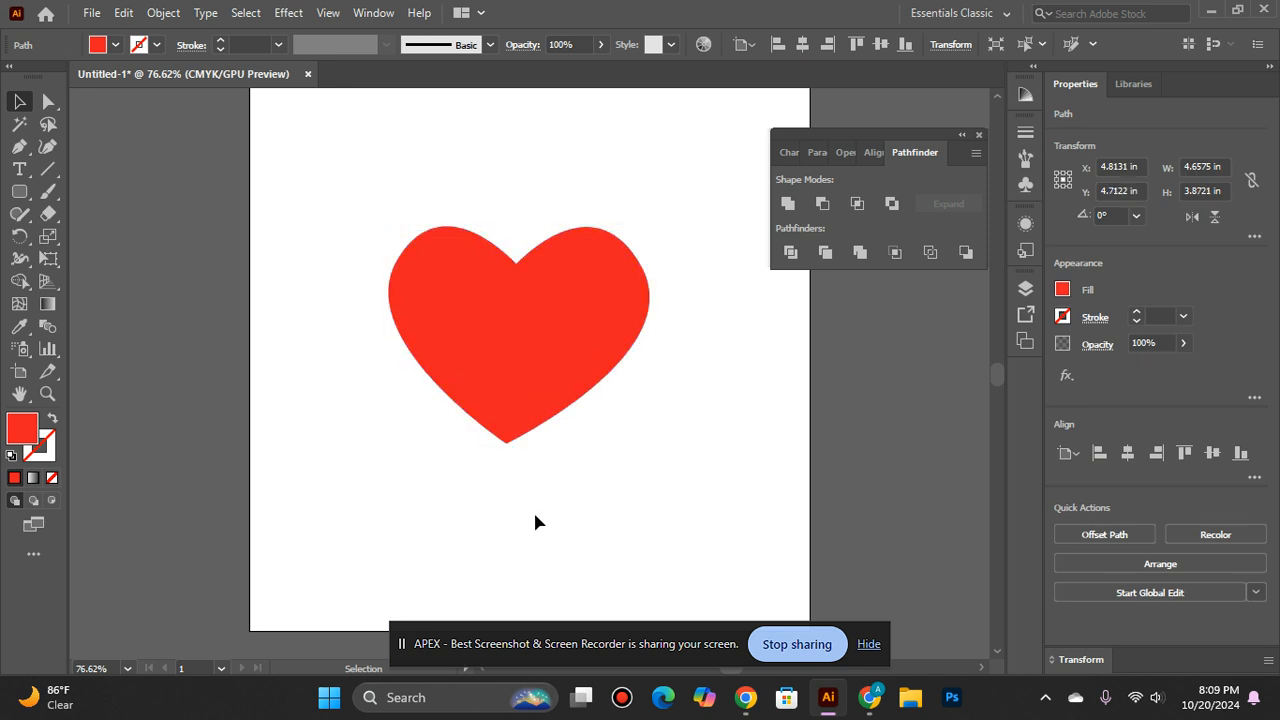
- Stretch the heart's left side outward and pull its right side inward, making it about 4.72 in wide
click(517, 398)
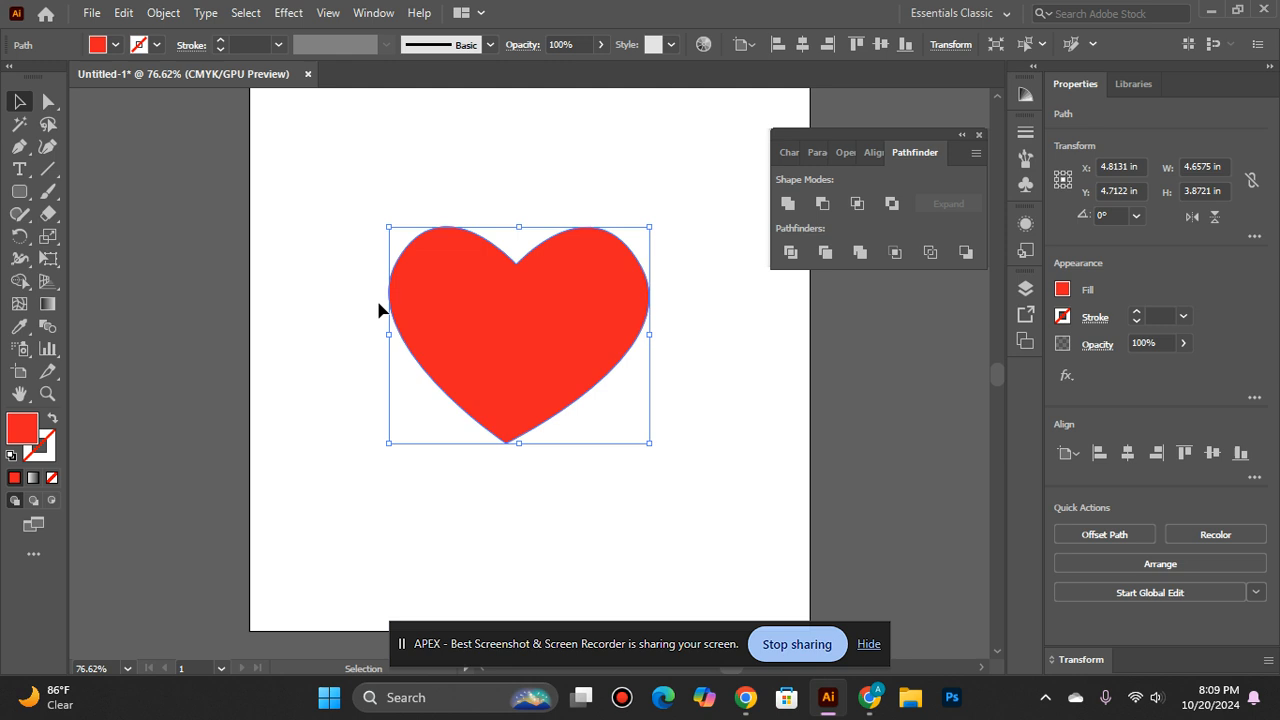
drag(388, 335, 346, 346)
click(499, 522)
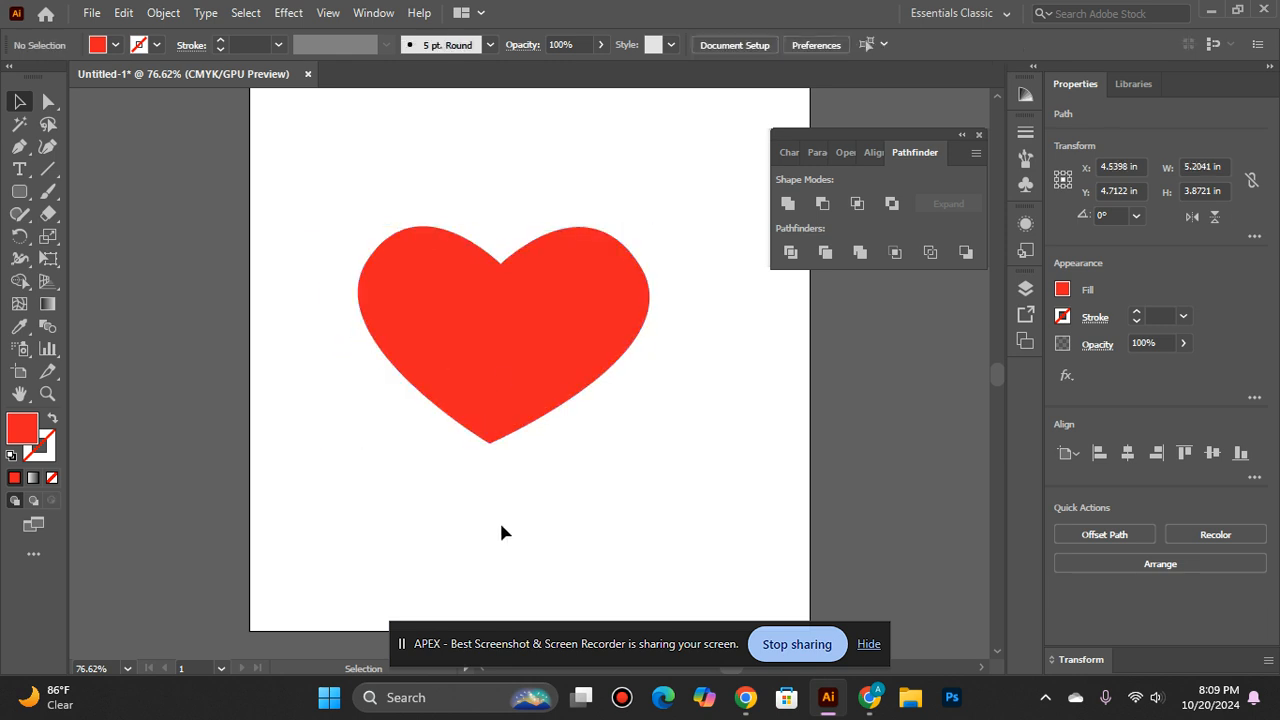
click(500, 381)
click(645, 328)
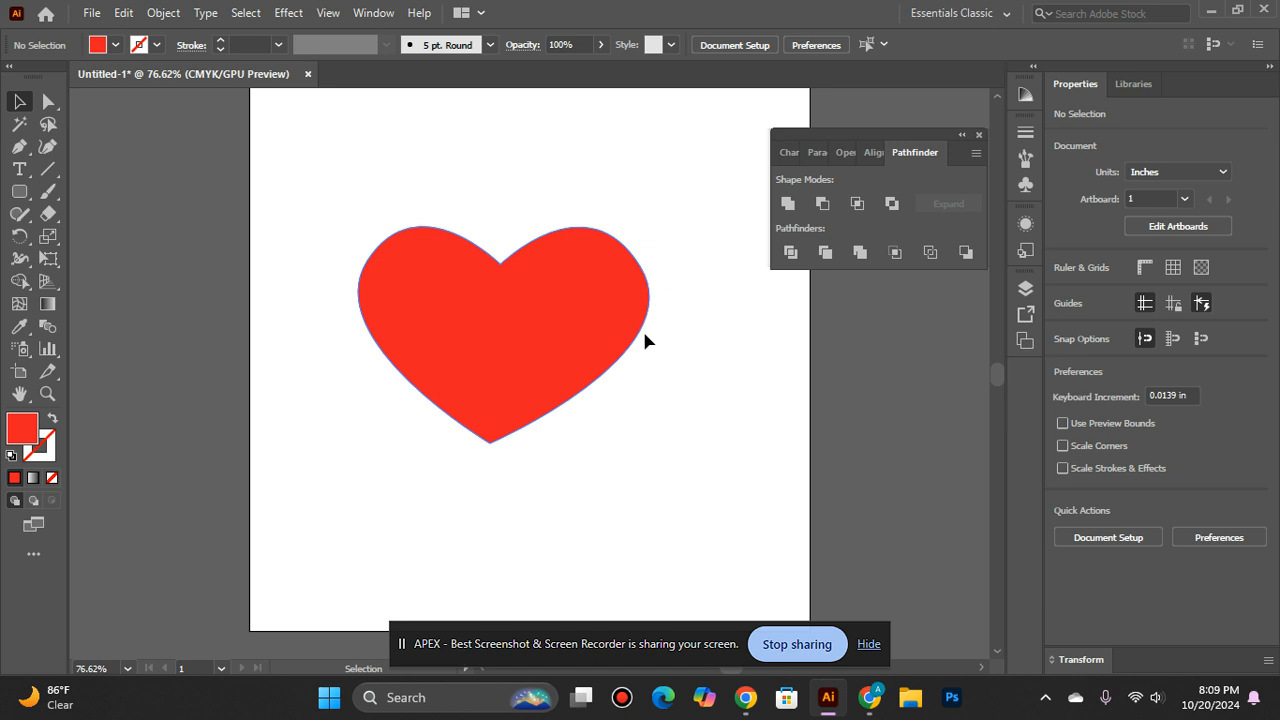
click(627, 340)
drag(650, 335, 615, 342)
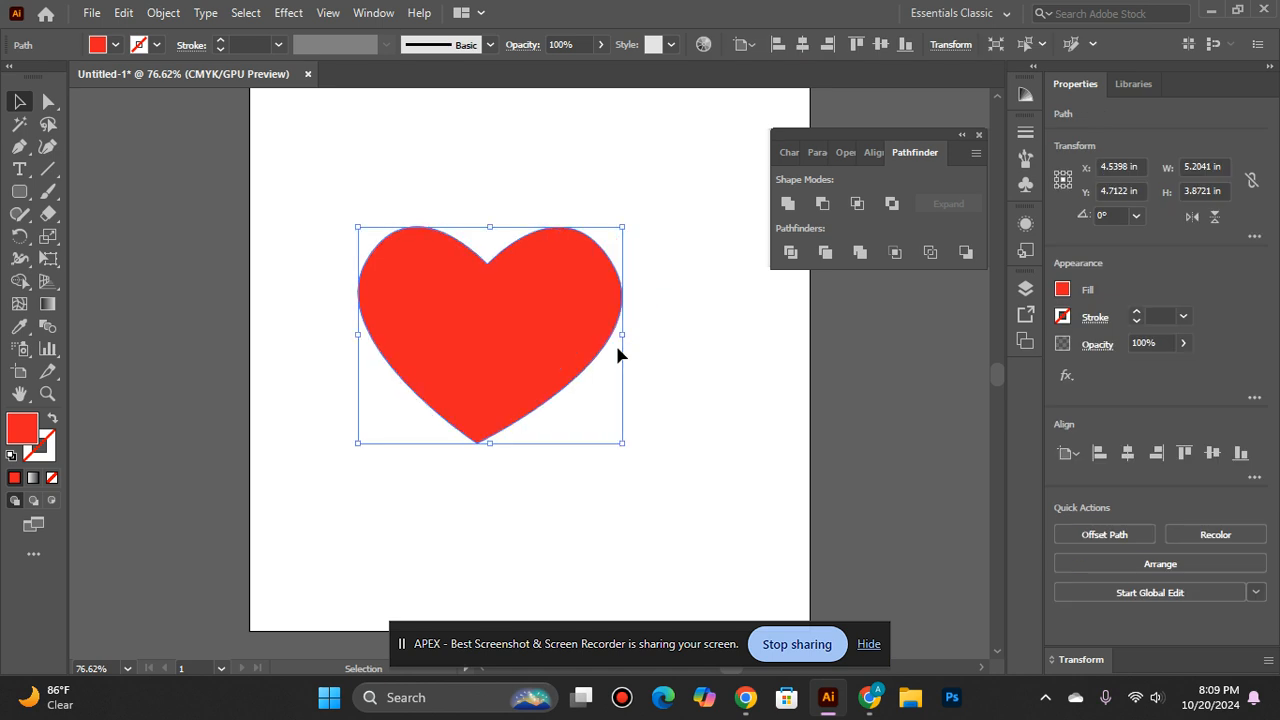
click(606, 476)
- Narrow the heart from its left side to about 4.65 in and move it to about X 5.2 in, Y 5 in
click(389, 346)
drag(360, 337, 363, 337)
click(406, 553)
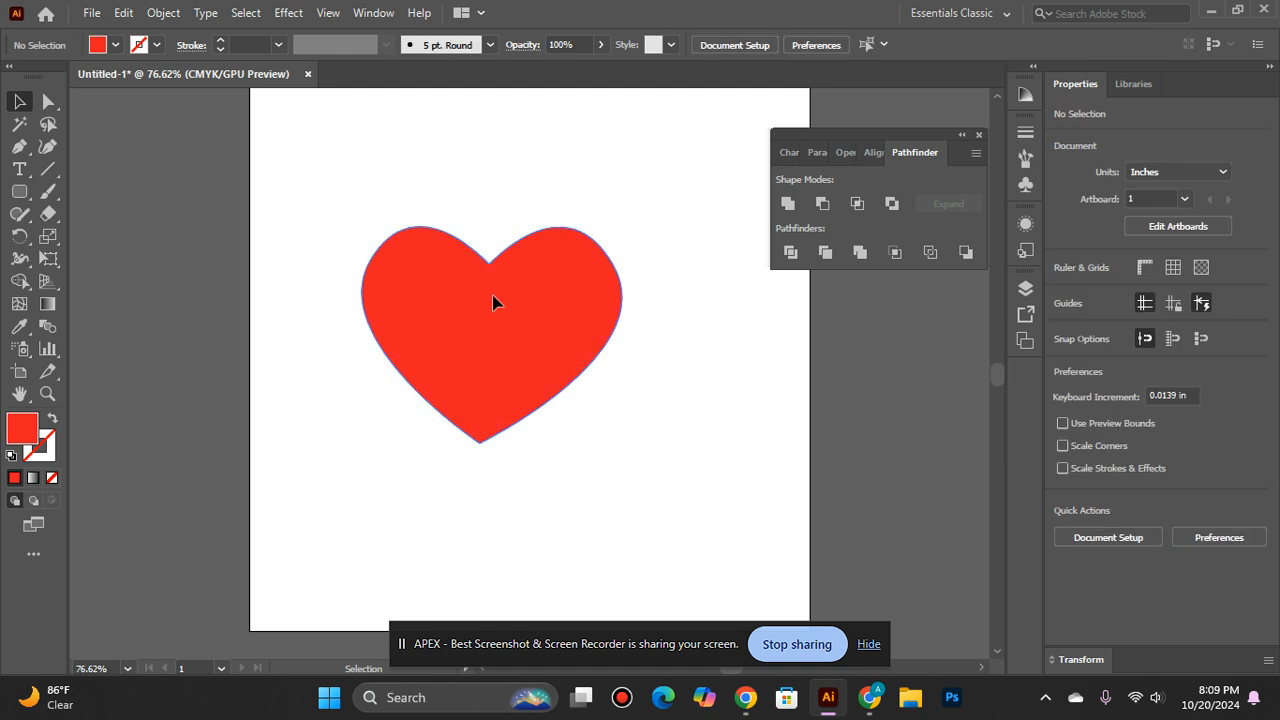
drag(494, 298, 544, 320)
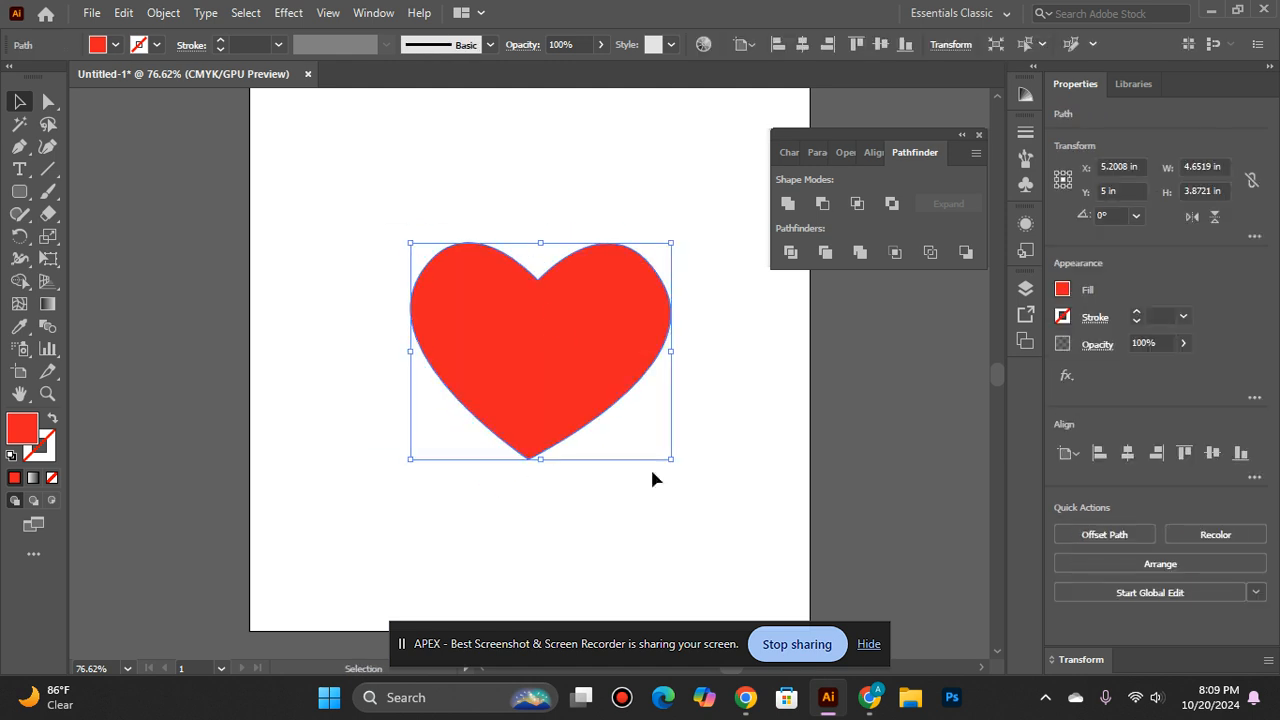
- Scale the heart down to about 3.75 in wide by 3.12 in high and shift it slightly left
drag(666, 459, 650, 444)
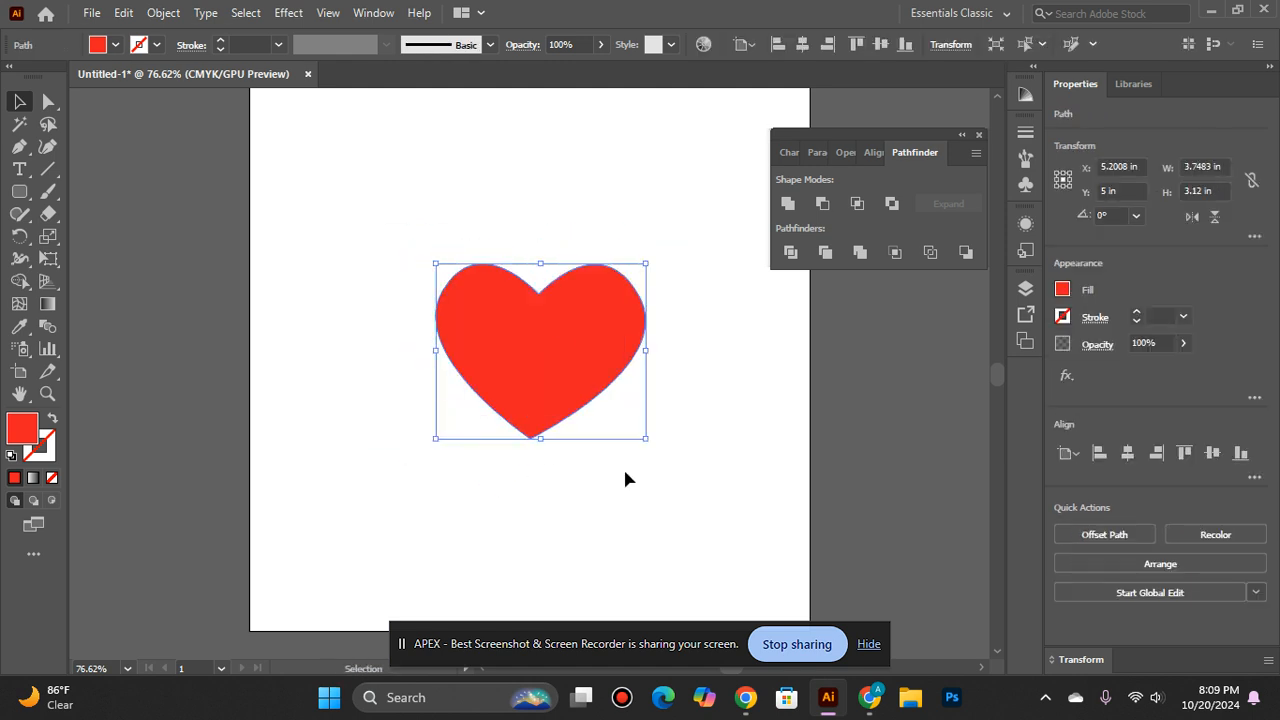
click(623, 466)
drag(517, 394, 494, 391)
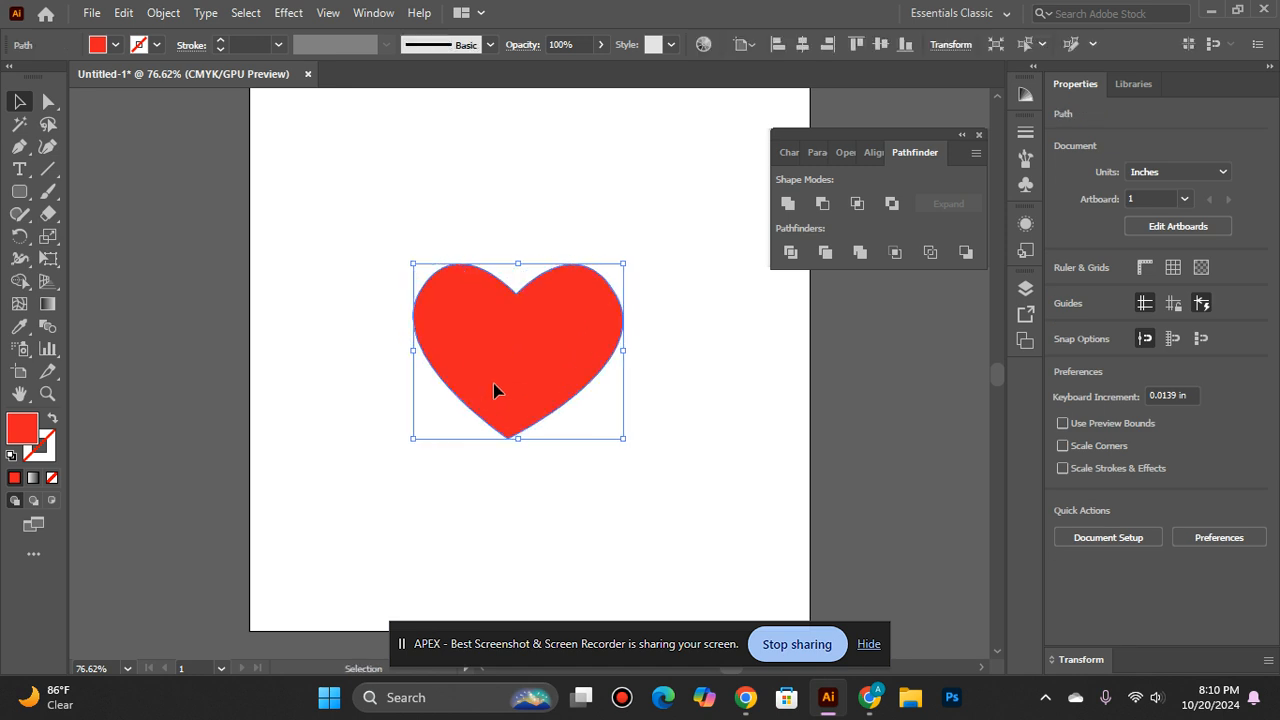
click(523, 488)
scroll(523, 488, up, 1)
scroll(525, 496, down, 1)
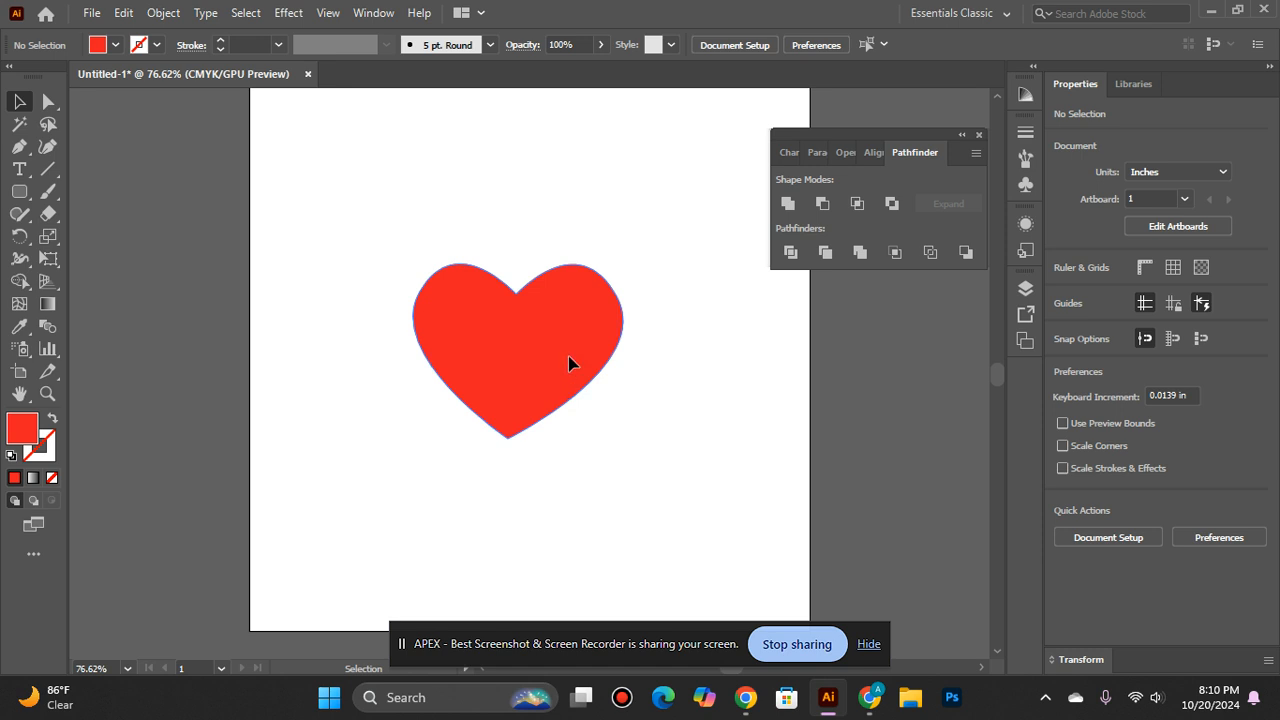
- Duplicate the heart to about X 2.66 in, Y 6.64 in and turn the copy into an unfilled red outline with a 9 pt stroke
drag(568, 358, 446, 476)
click(418, 492)
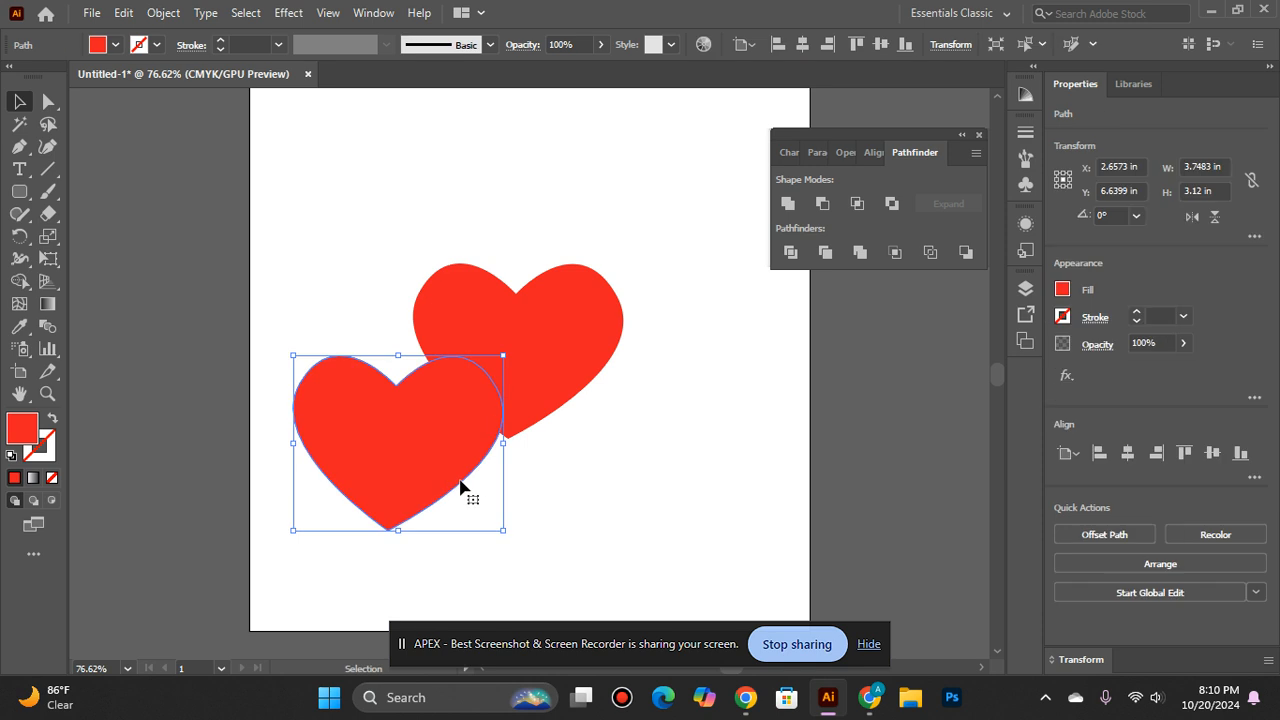
click(55, 418)
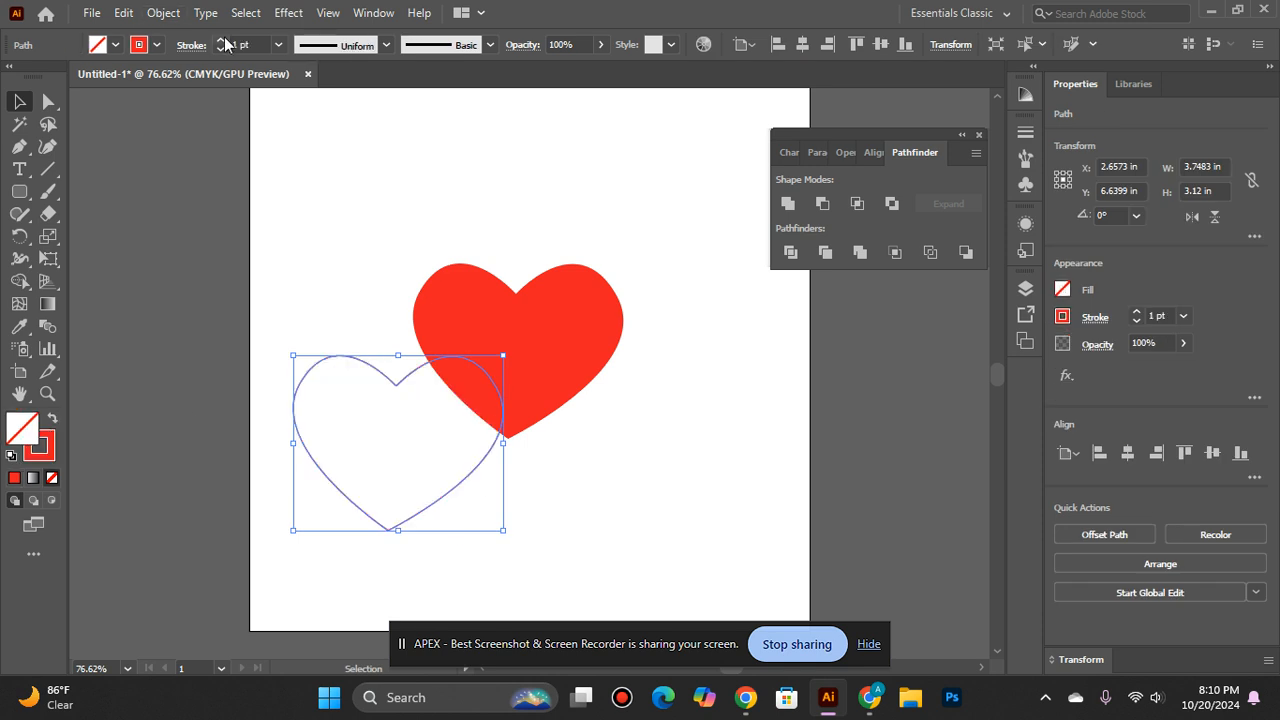
scroll(225, 44, up, 8)
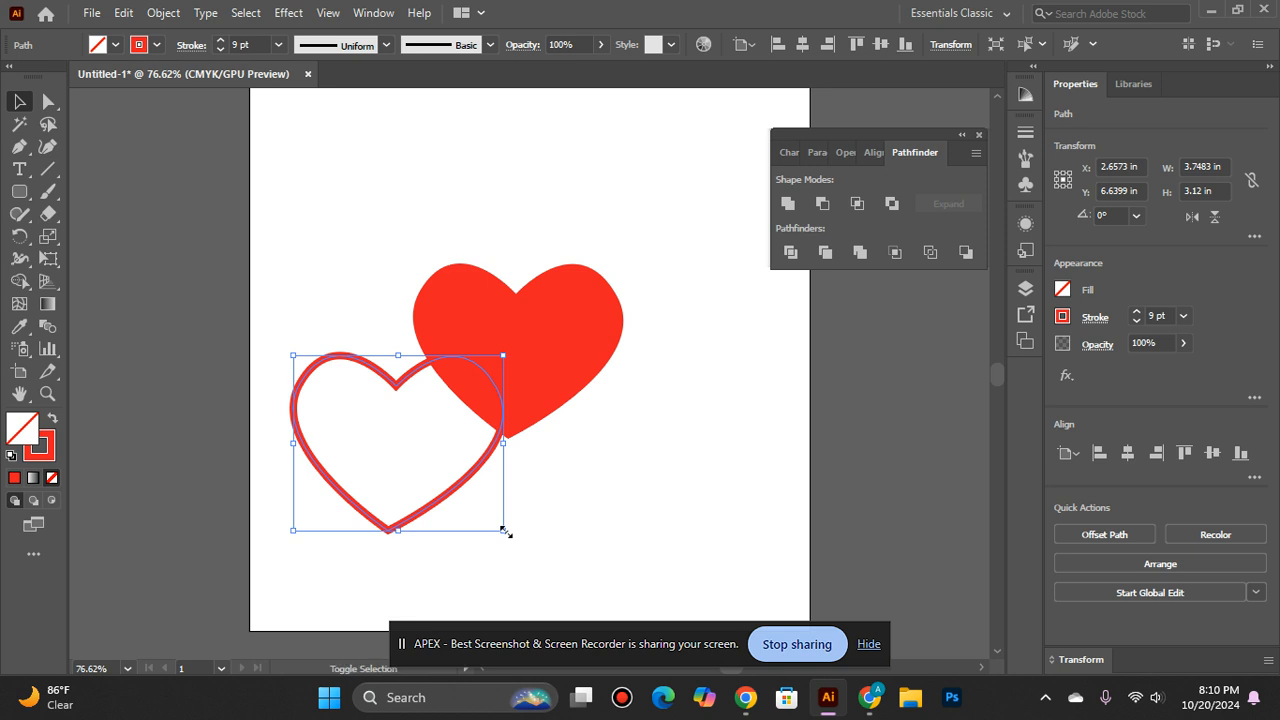
- Shrink the outlined heart proportionally to about 2.88 in wide by 2.4 in high
drag(505, 532, 480, 554)
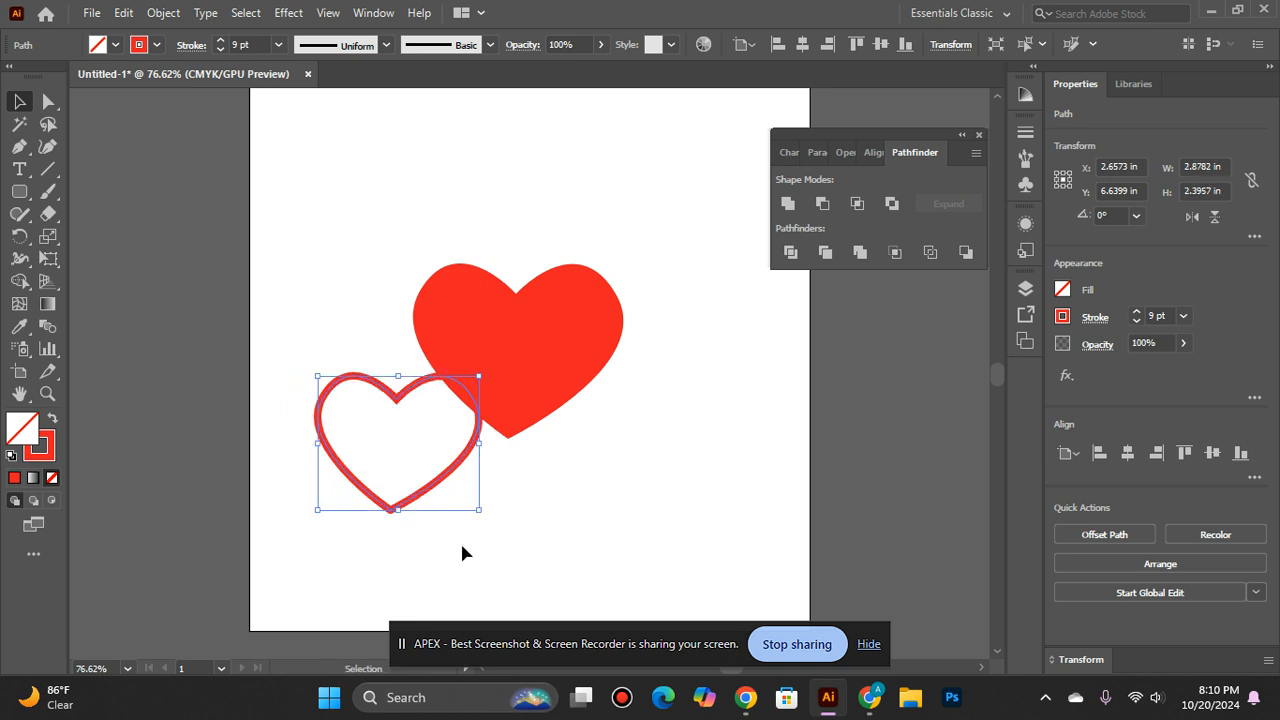
shift+click(428, 491)
click(422, 497)
shift+click(422, 497)
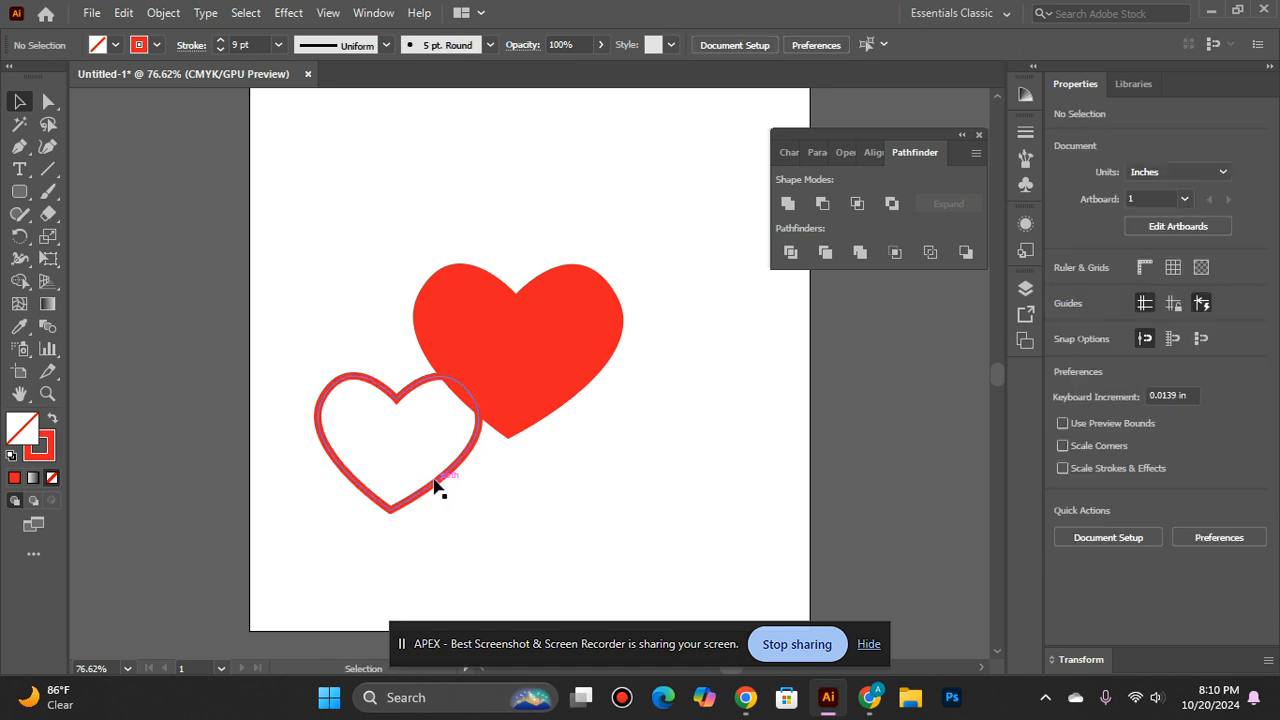
- Place the outlined heart right of the solid one at about X 6.44 in, Y 5.22 in, and shift the solid heart to about X 3.76 in
drag(440, 488, 648, 455)
click(598, 538)
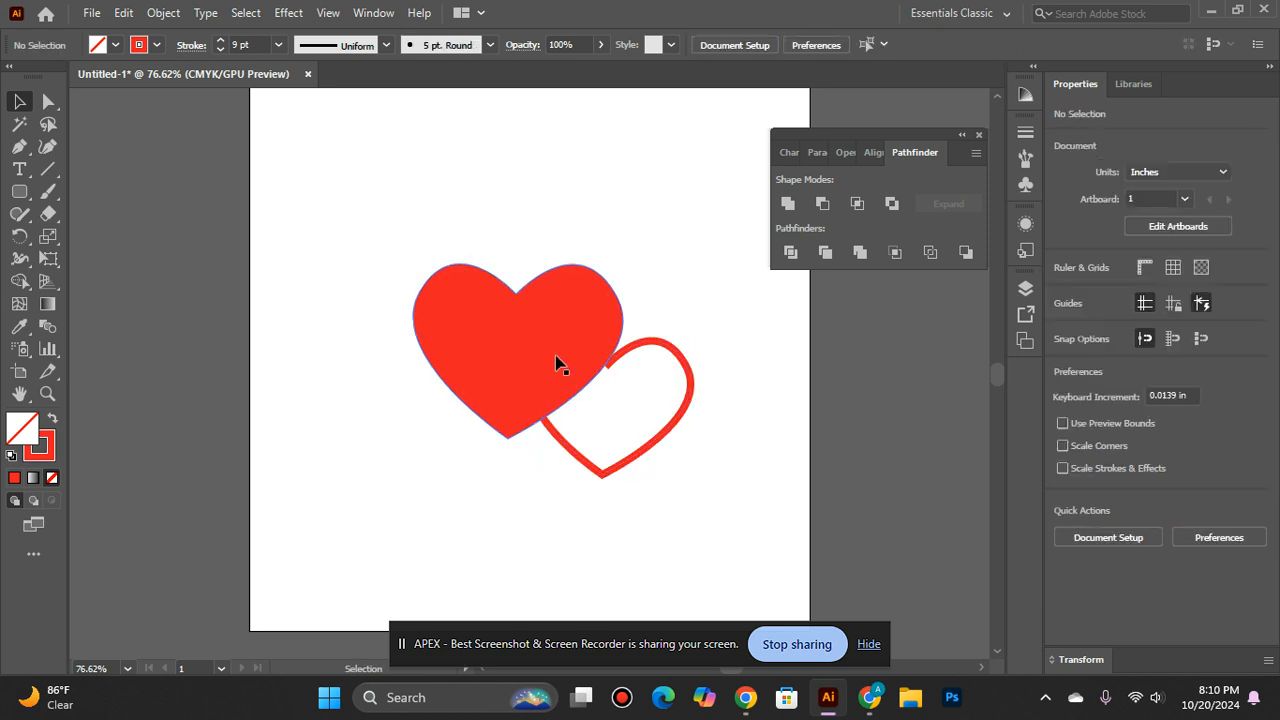
drag(557, 363, 498, 362)
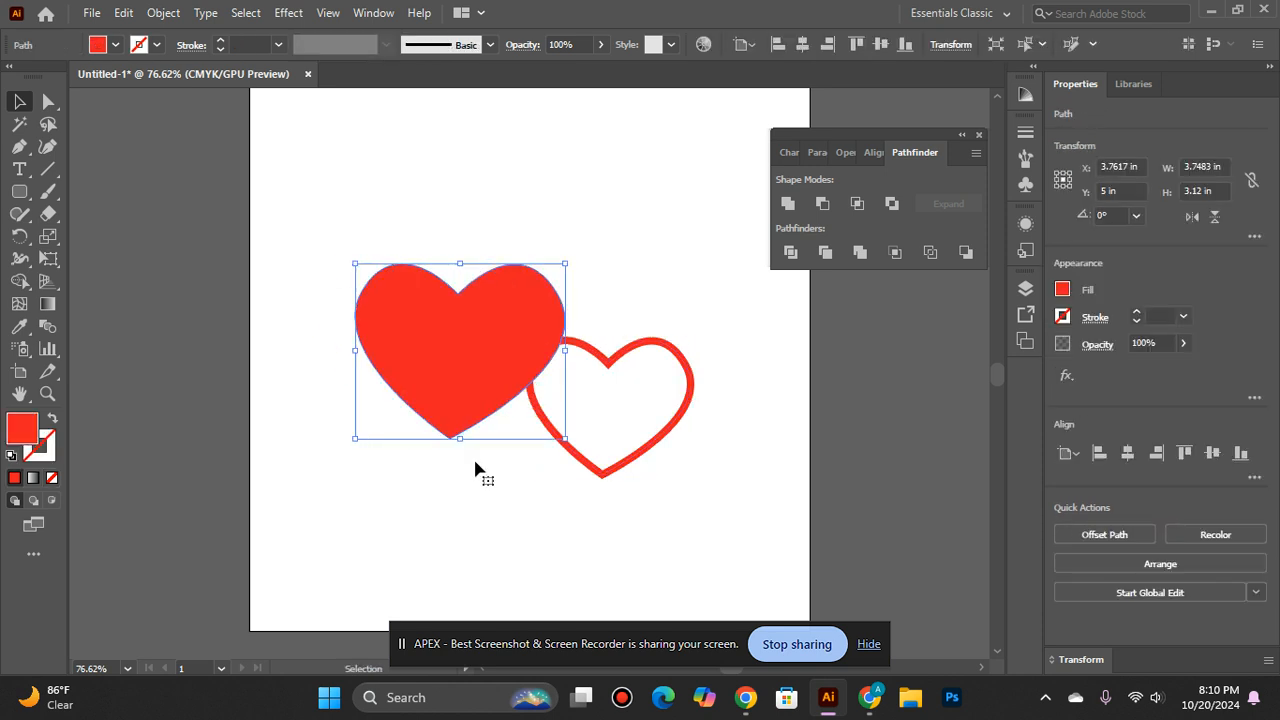
click(474, 473)
drag(636, 466, 634, 421)
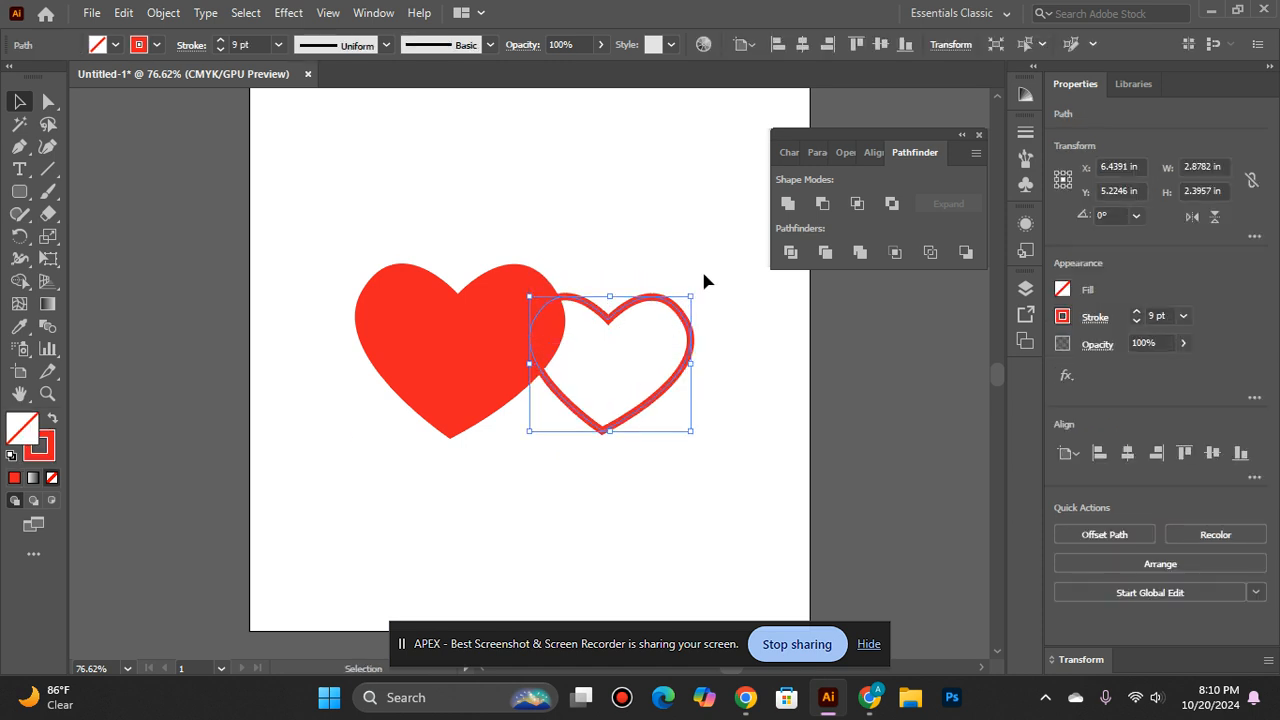
- Rotate the outlined heart clockwise so its tip points left and slightly down toward the solid heart
drag(696, 298, 681, 492)
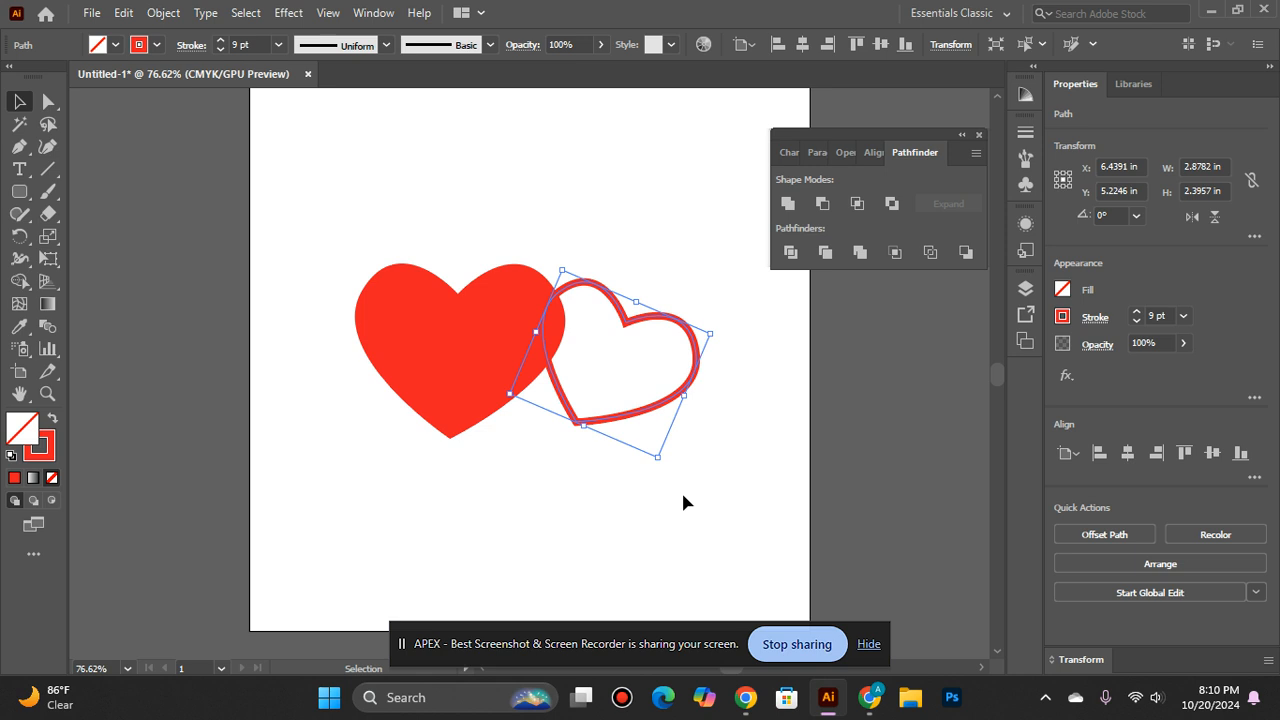
click(645, 462)
click(641, 413)
drag(712, 322, 658, 480)
click(622, 440)
click(650, 436)
click(658, 480)
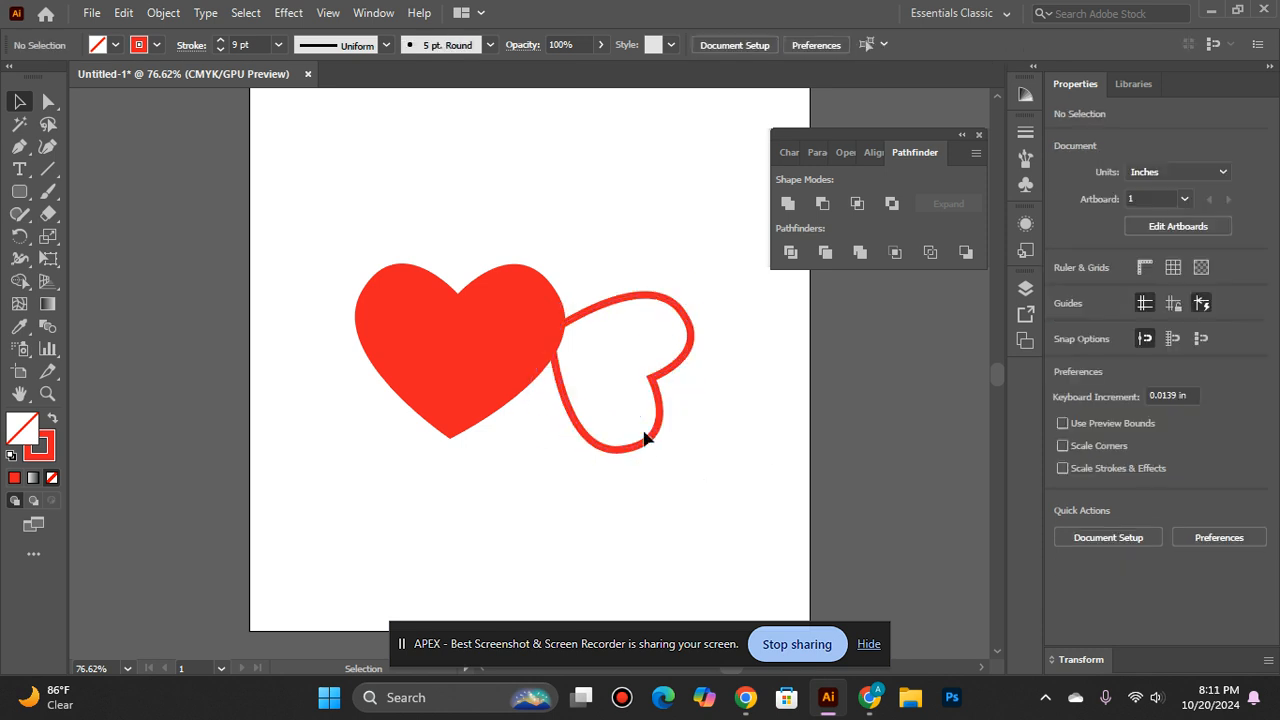
click(649, 381)
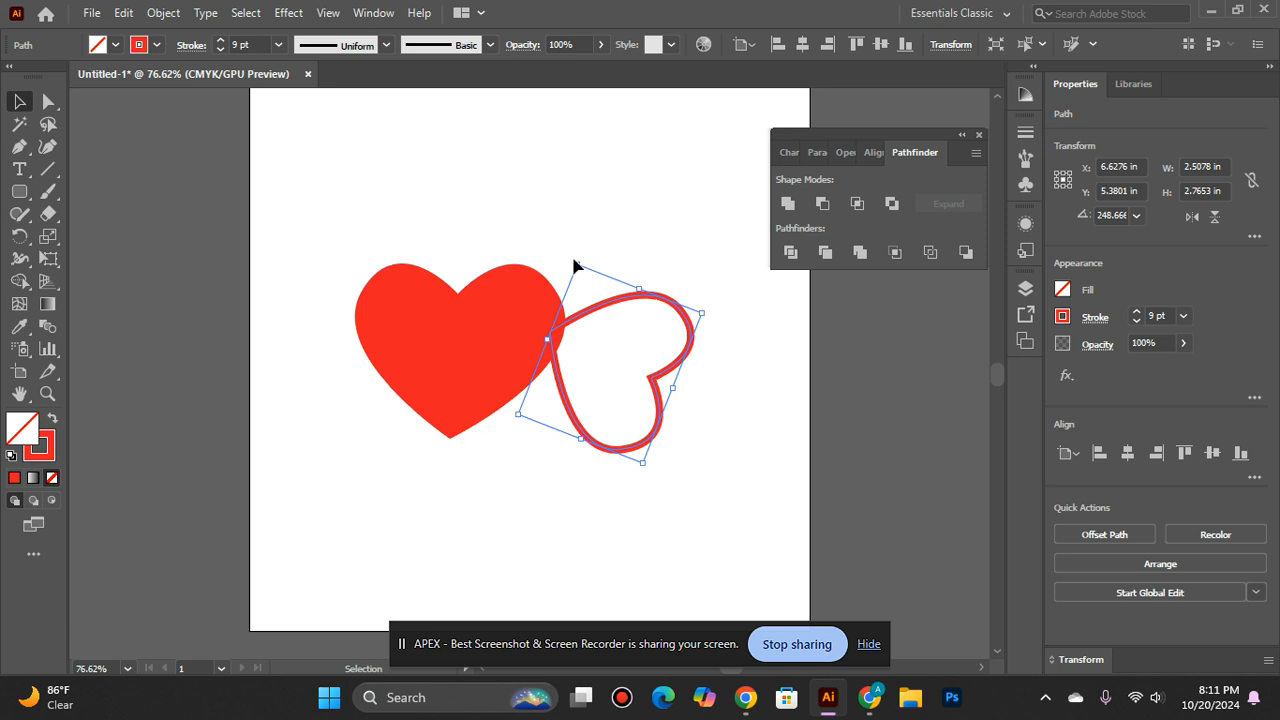
drag(578, 258, 538, 333)
click(491, 428)
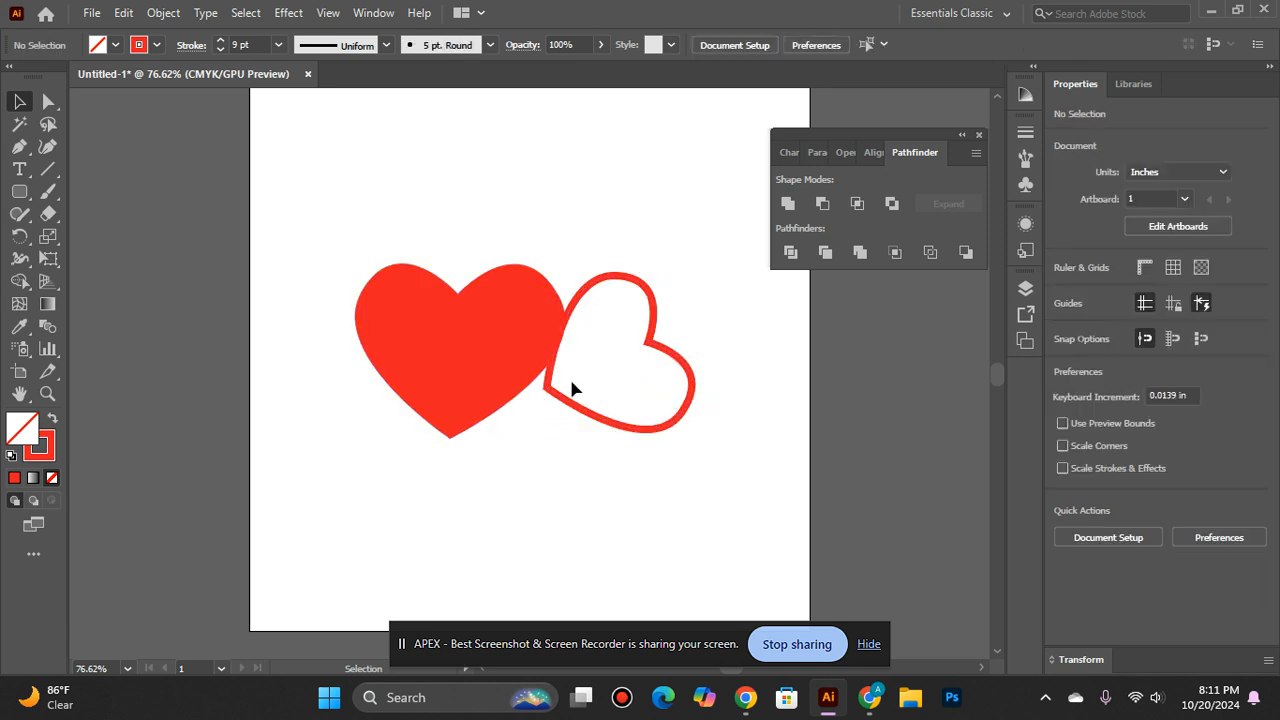
- Rotate the solid heart counterclockwise so its tip points down and right toward the outlined heart
click(423, 371)
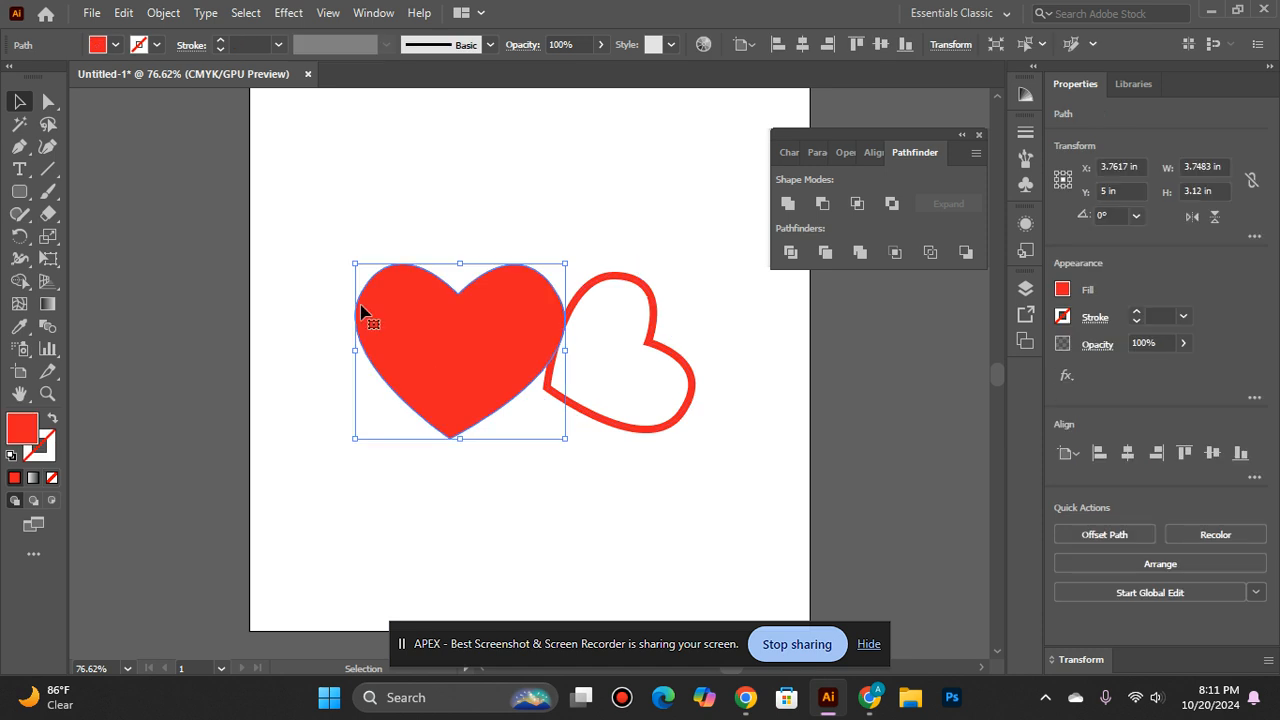
drag(353, 258, 383, 352)
click(500, 503)
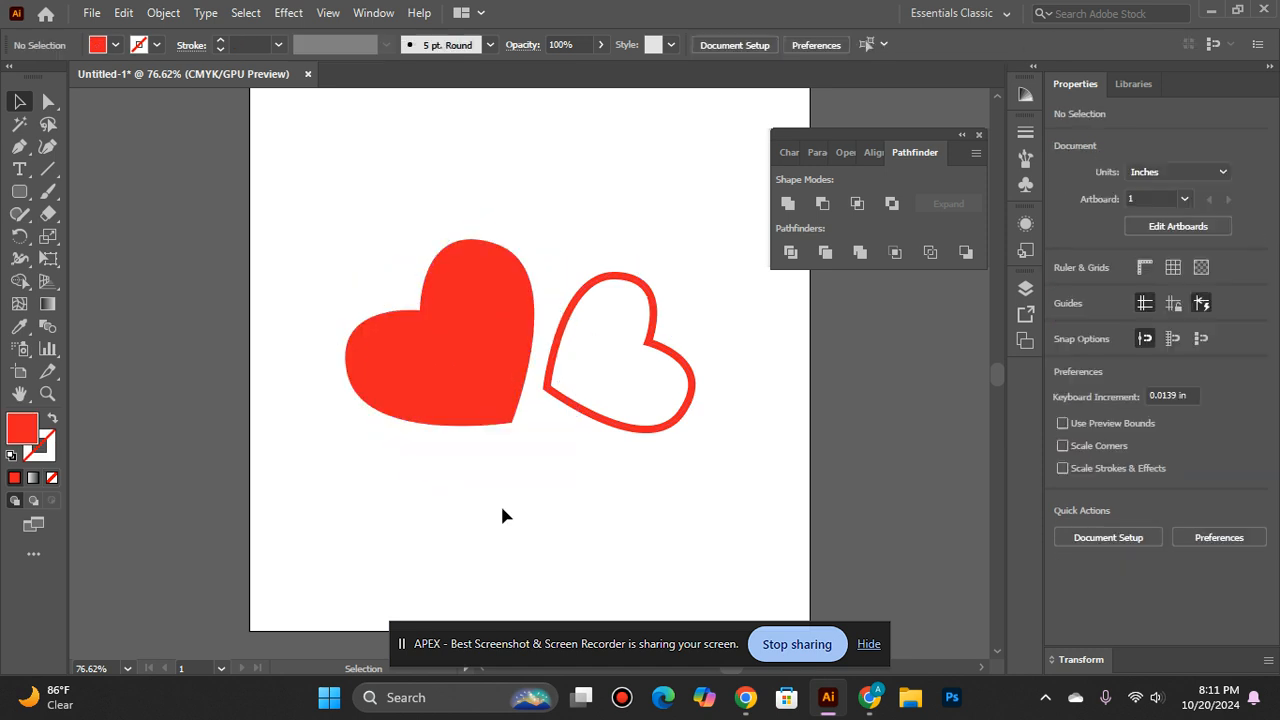
- Rotate the outlined heart slightly further clockwise and move it down and left so its tip meets the solid heart's tip
click(628, 429)
drag(716, 398, 705, 433)
click(610, 508)
drag(617, 443, 594, 500)
click(726, 501)
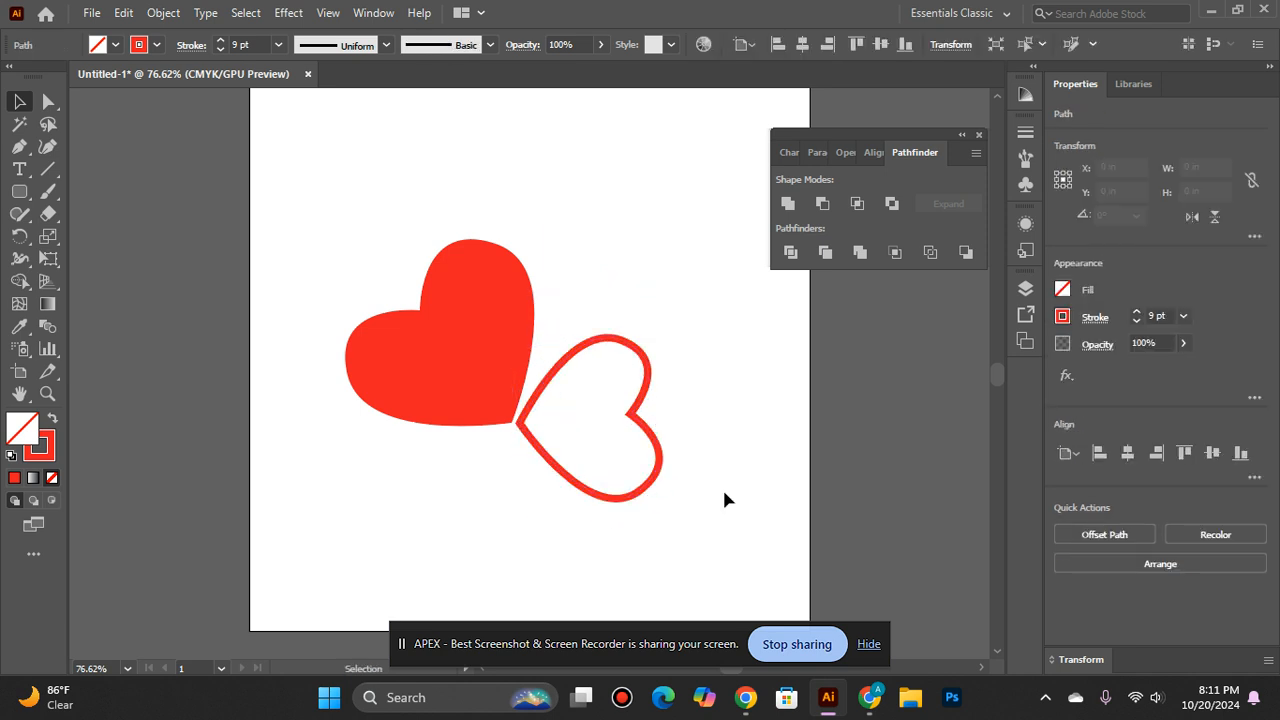
scroll(690, 430, down, 2)
scroll(664, 400, up, 3)
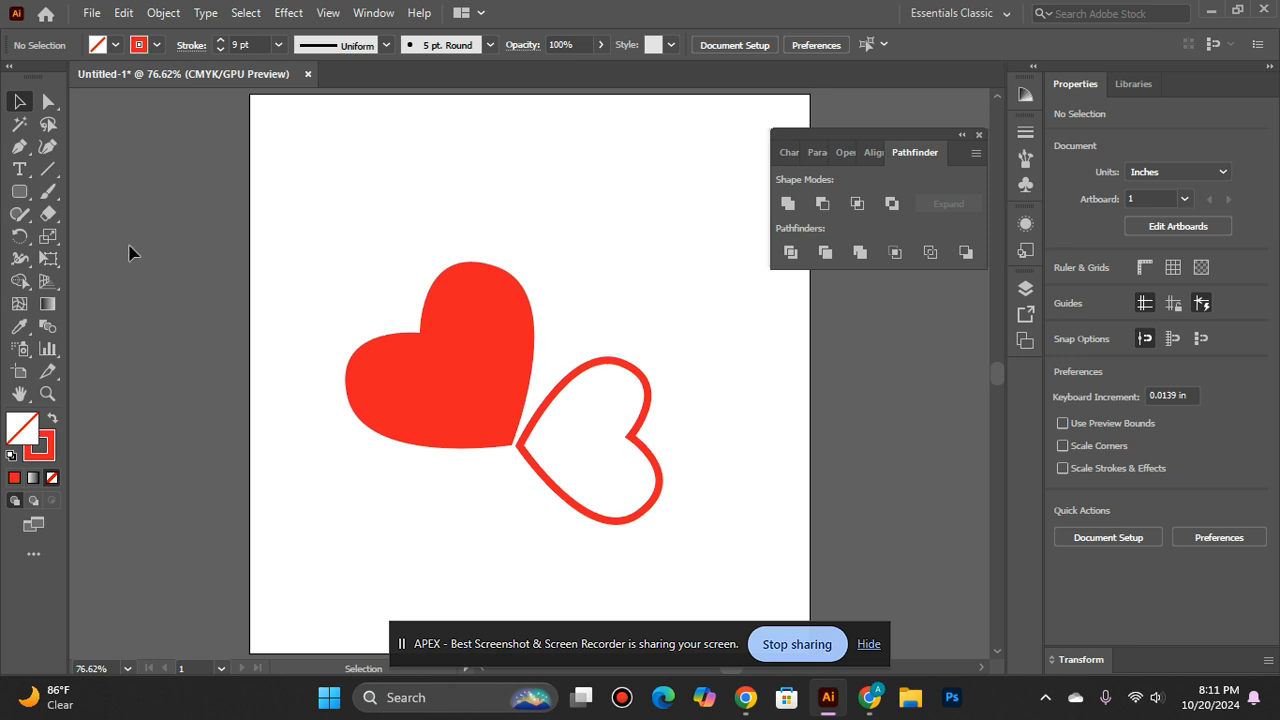